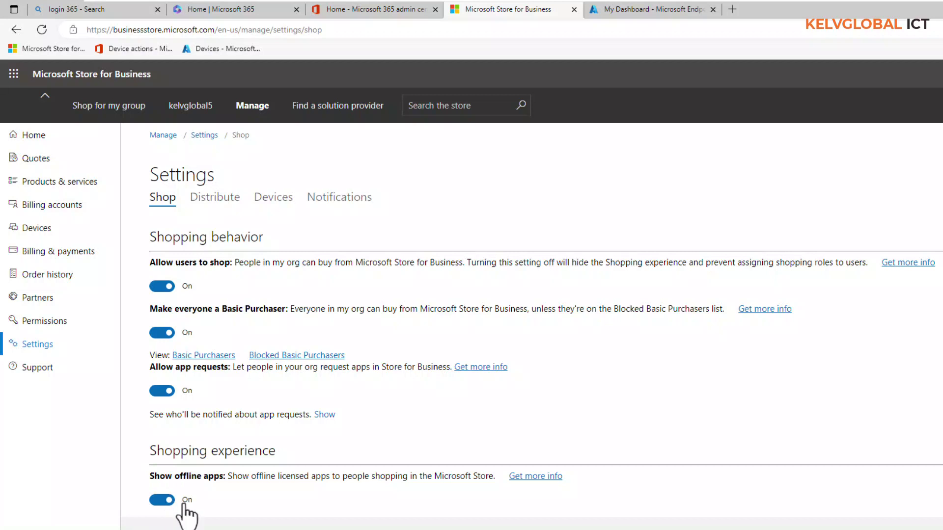
Step: Search the store for 'company Portal' and open the Company Portal app page
{"action": "left_click", "coordinate": [437, 108]}
{"action": "type", "text": "company Portal"}
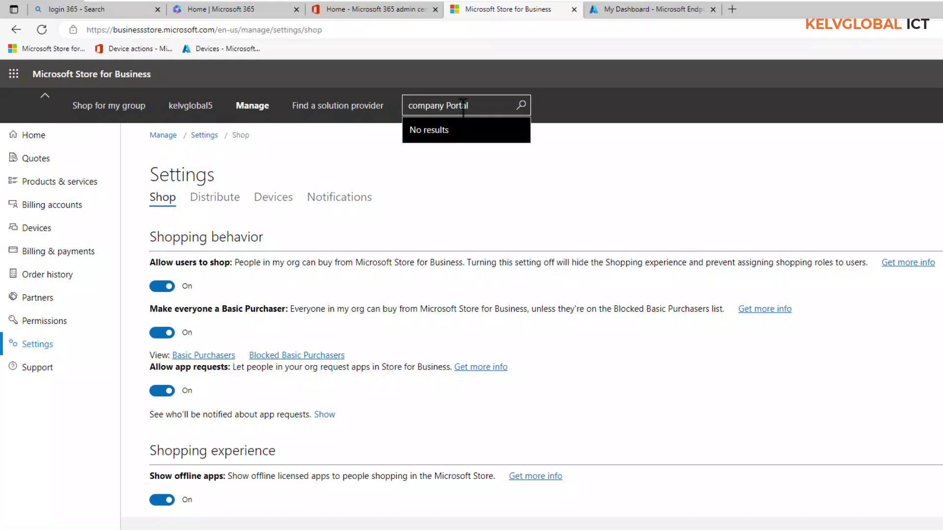
{"action": "left_click", "coordinate": [522, 110]}
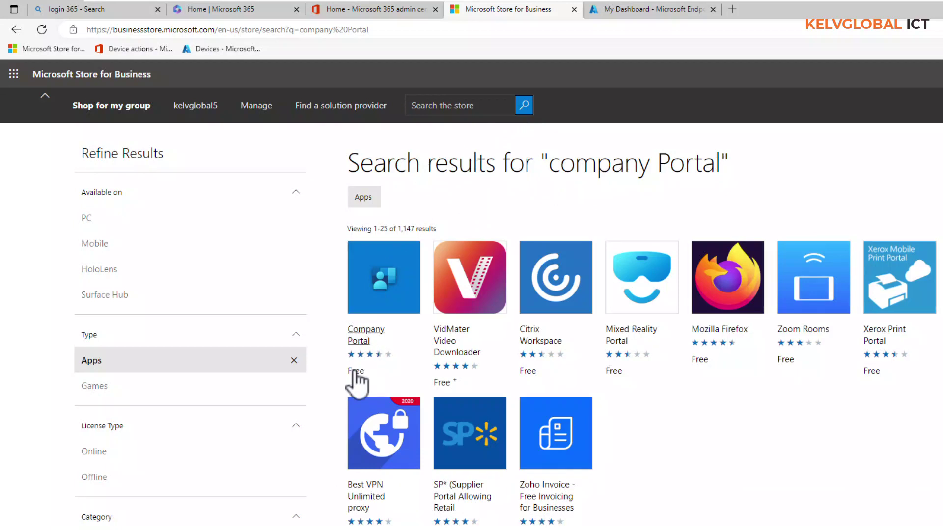
{"action": "left_click", "coordinate": [377, 306]}
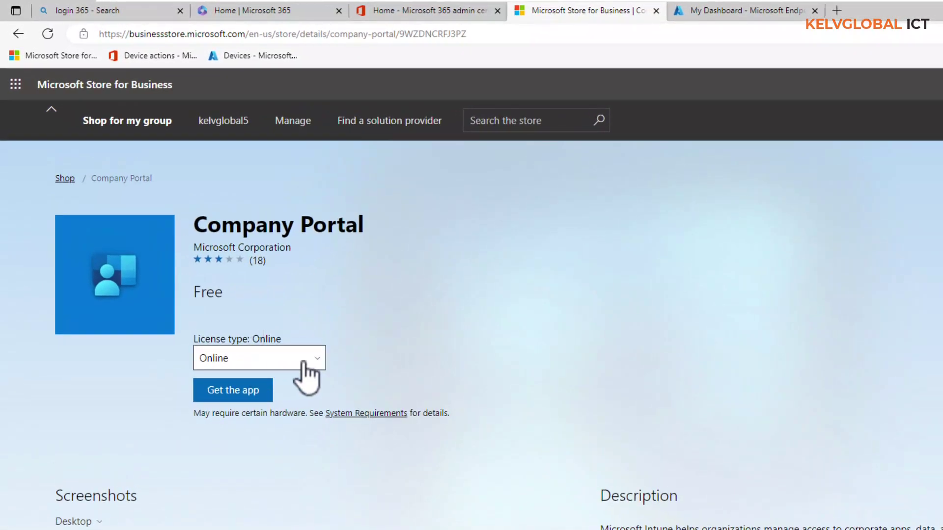
Step: Switch Company Portal's licence type to Offline and go to its Manage page
{"action": "left_click", "coordinate": [304, 363]}
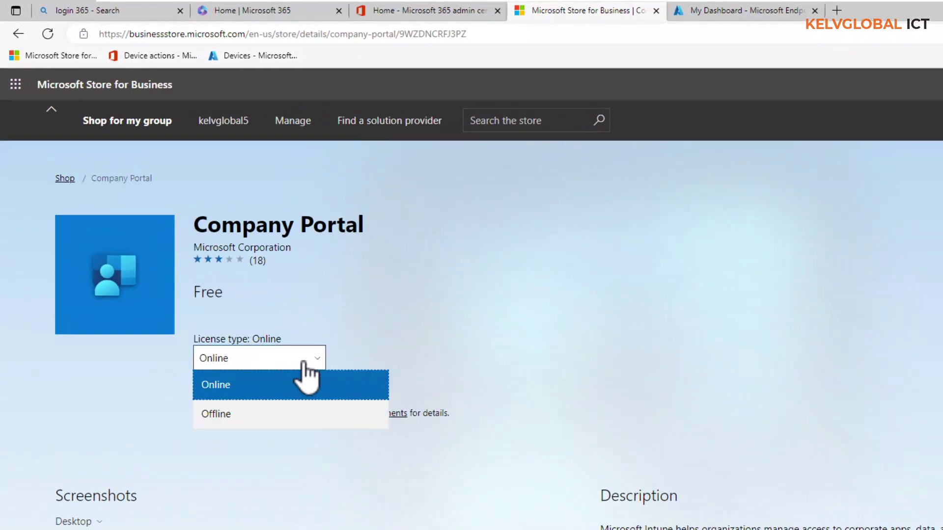
{"action": "left_click", "coordinate": [255, 417]}
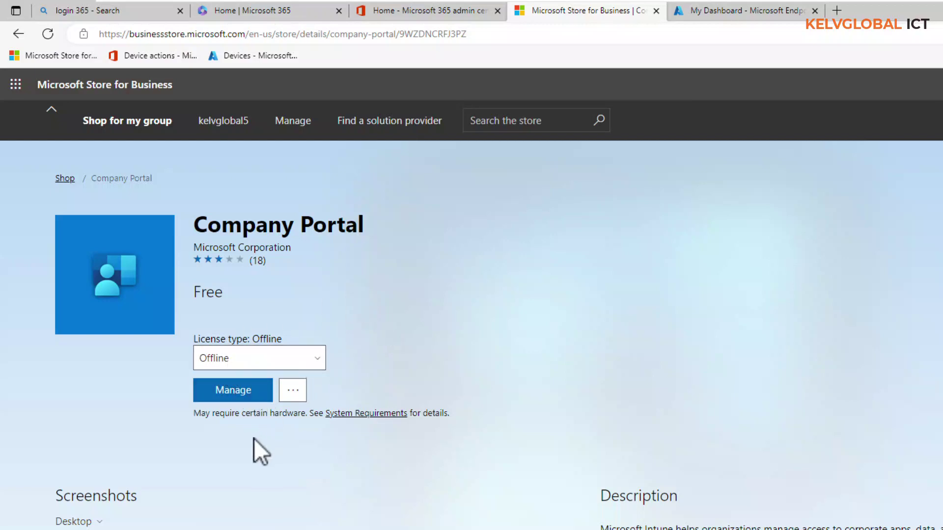
{"action": "left_click", "coordinate": [249, 390]}
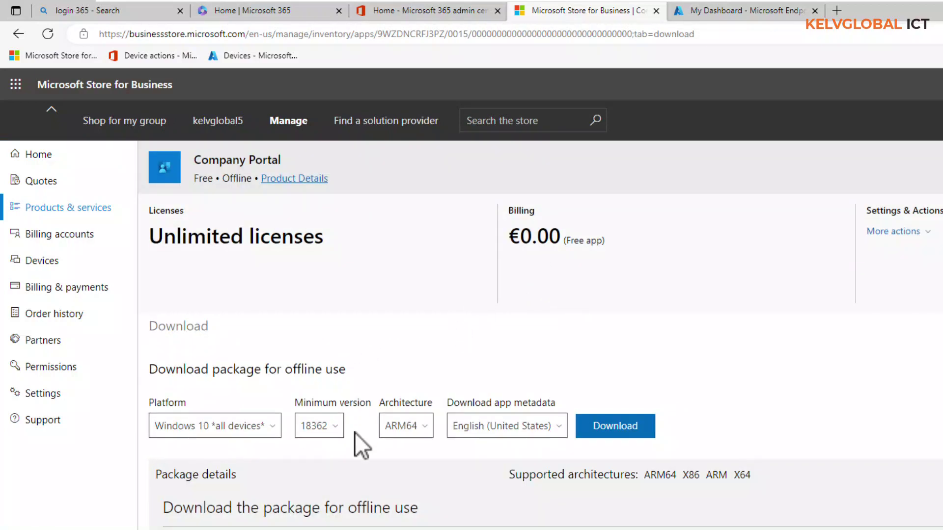
Step: Choose Windows 10 all devices, minimum version 18362, X64 architecture and English (United States) metadata
{"action": "left_click", "coordinate": [239, 436]}
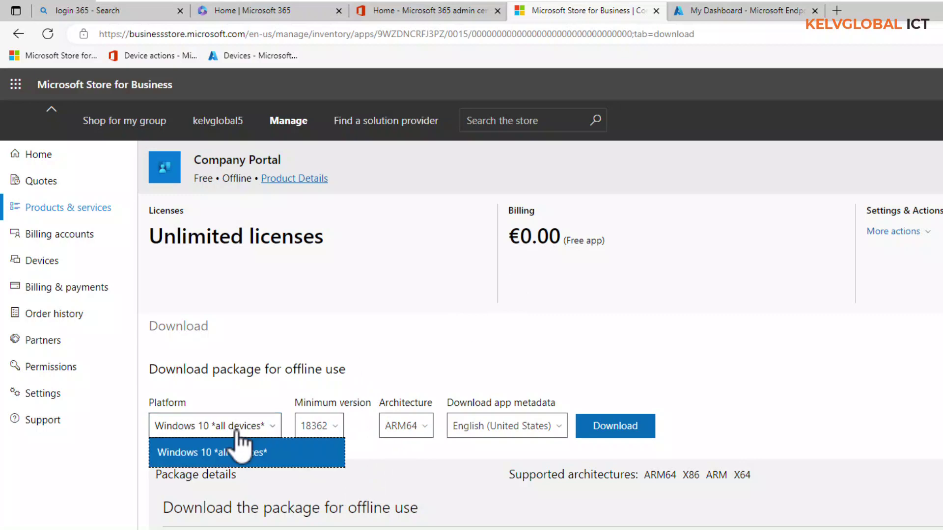
{"action": "left_click", "coordinate": [354, 357]}
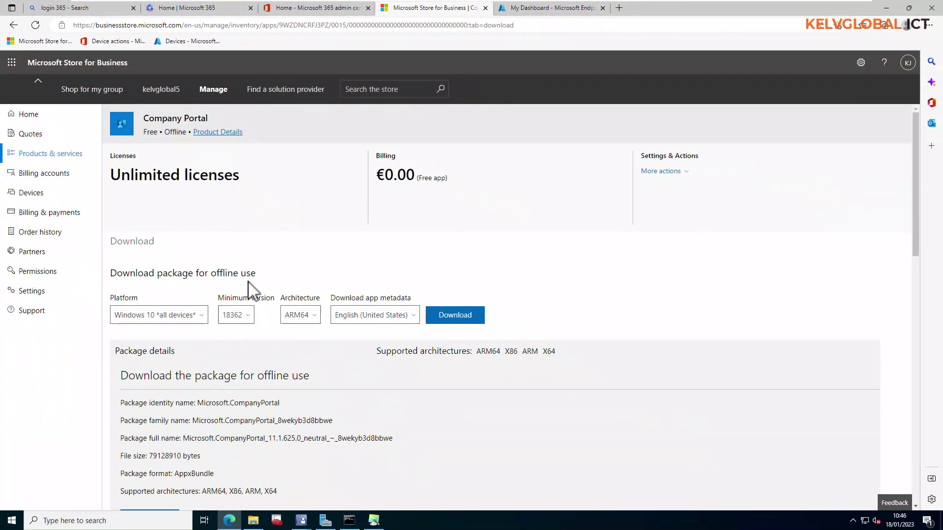
{"action": "left_click", "coordinate": [246, 316]}
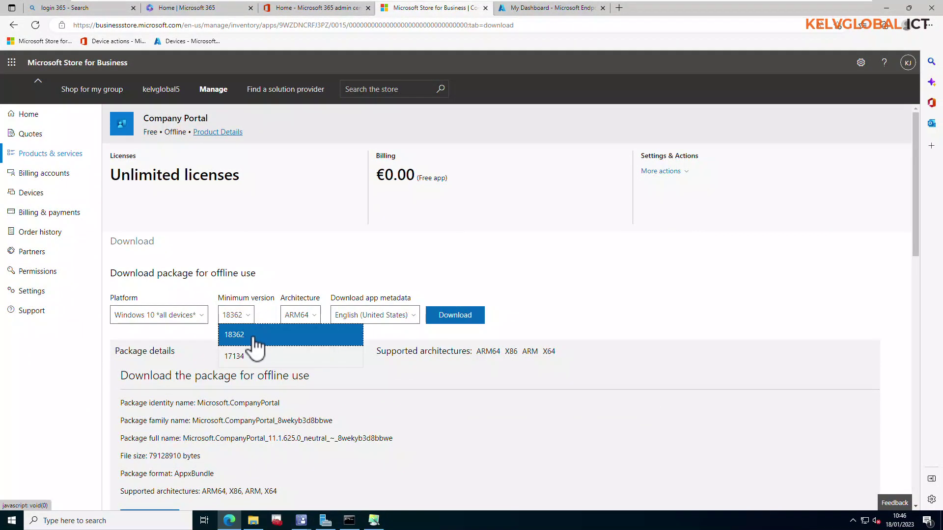
{"action": "left_click", "coordinate": [261, 336]}
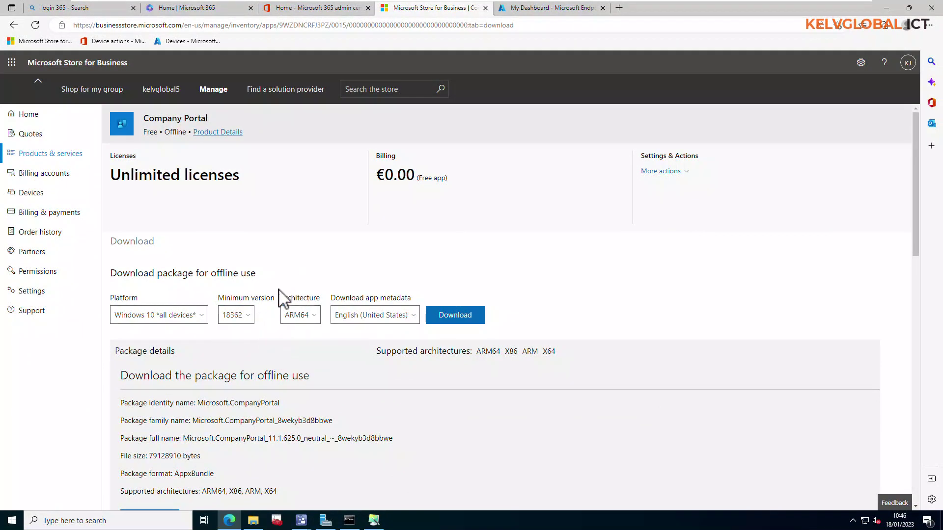
{"action": "left_click", "coordinate": [316, 319]}
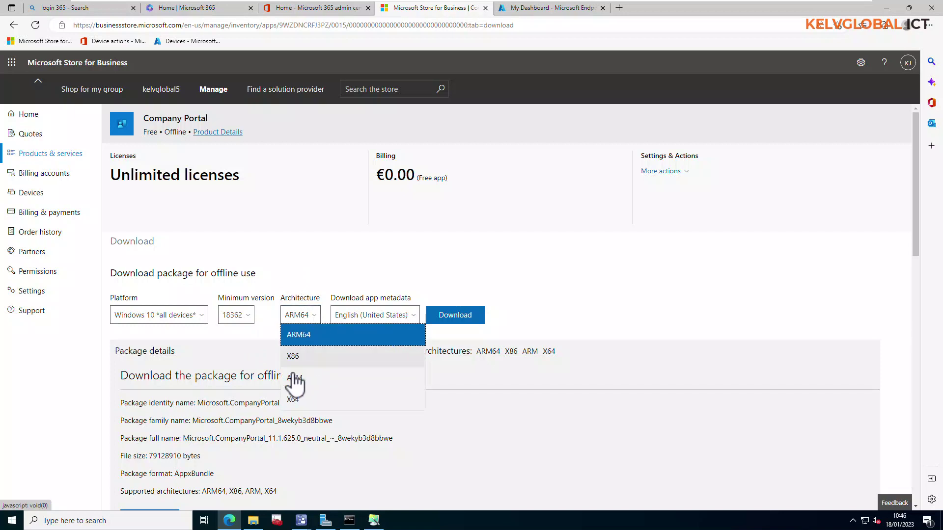
{"action": "left_click", "coordinate": [294, 400]}
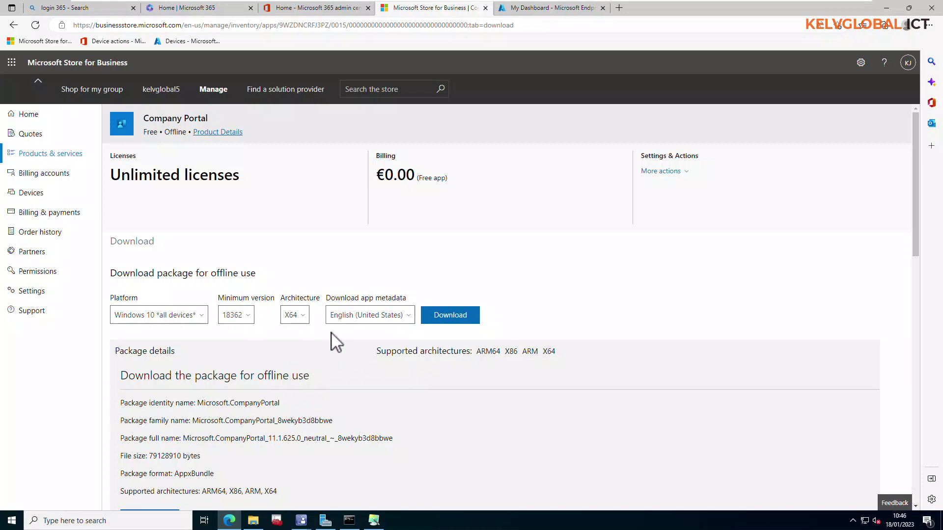
{"action": "left_click", "coordinate": [391, 318]}
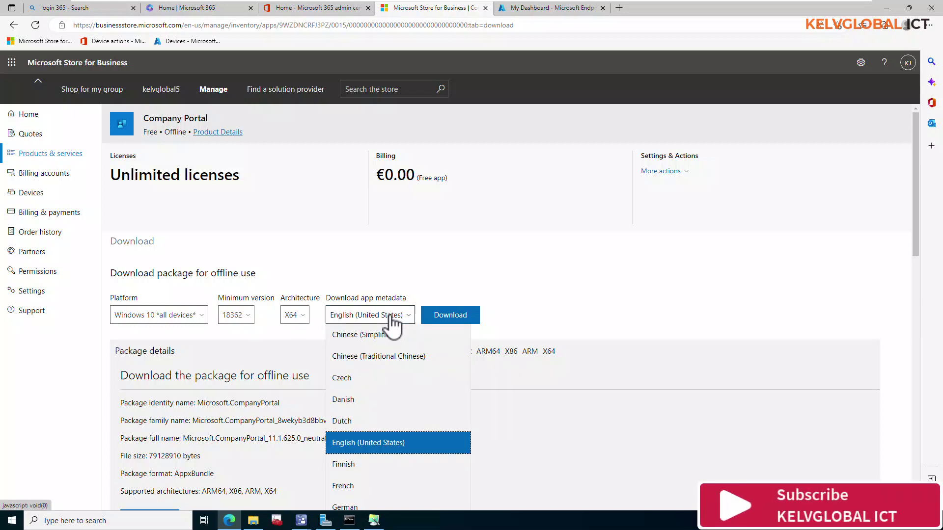
{"action": "left_click", "coordinate": [434, 273]}
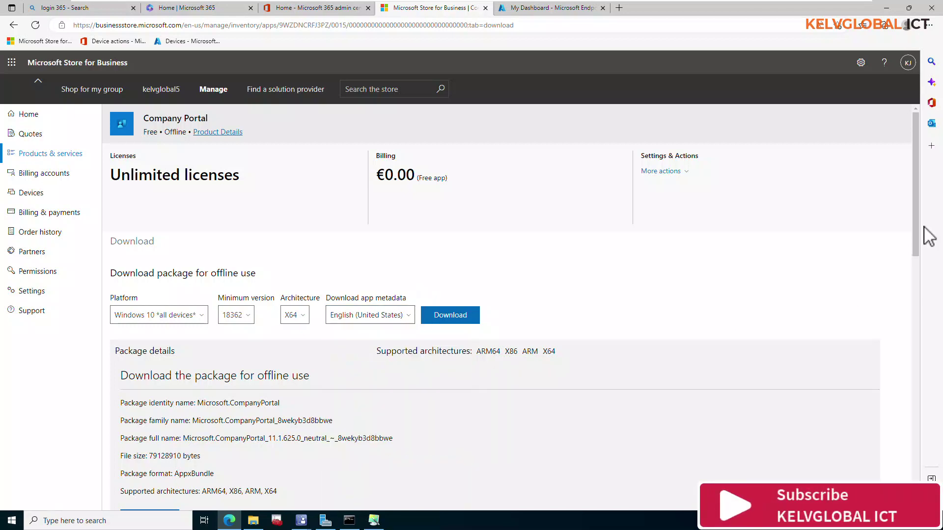
{"action": "left_click_drag", "start_coordinate": [919, 222], "coordinate": [912, 253]}
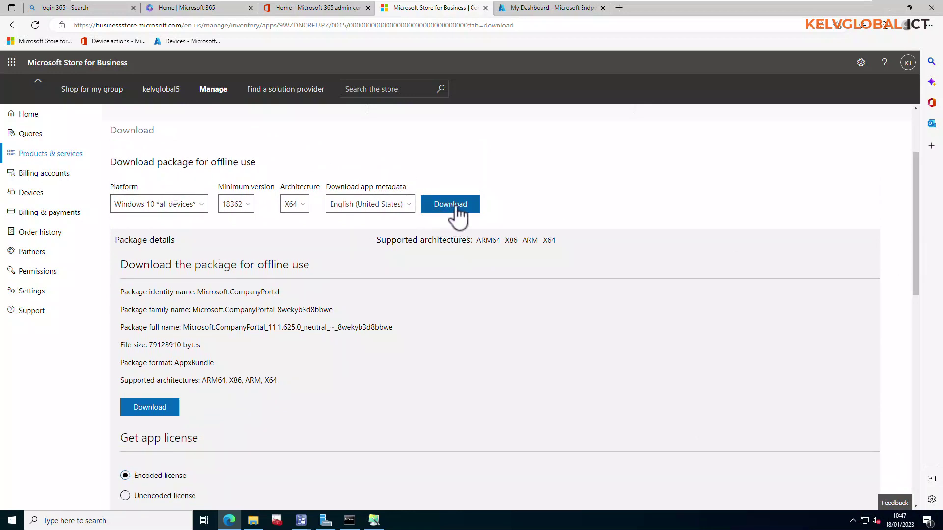
Step: Download the Company Portal metadata file and open the F:\Software\Company Portal folder of downloads
{"action": "mouse_move", "coordinate": [915, 216]}
{"action": "left_mouse_down"}
{"action": "mouse_move", "coordinate": [925, 305]}
{"action": "mouse_move", "coordinate": [919, 414]}
{"action": "mouse_move", "coordinate": [905, 215]}
{"action": "left_mouse_up"}
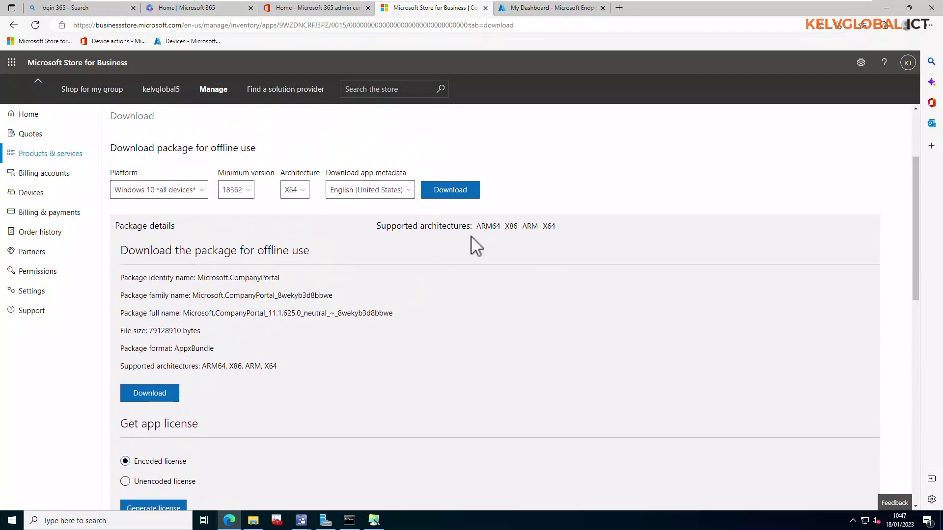
{"action": "left_click", "coordinate": [444, 196]}
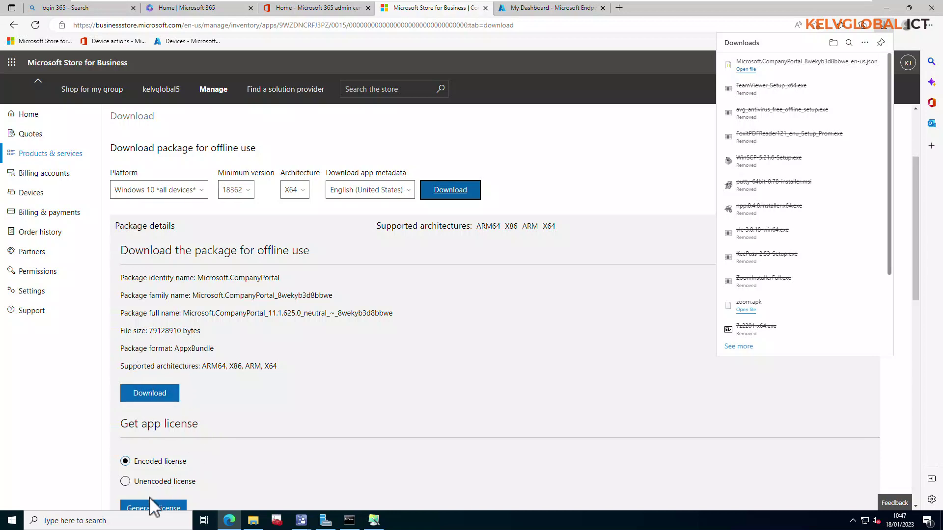
{"action": "left_click_drag", "start_coordinate": [916, 267], "coordinate": [914, 393]}
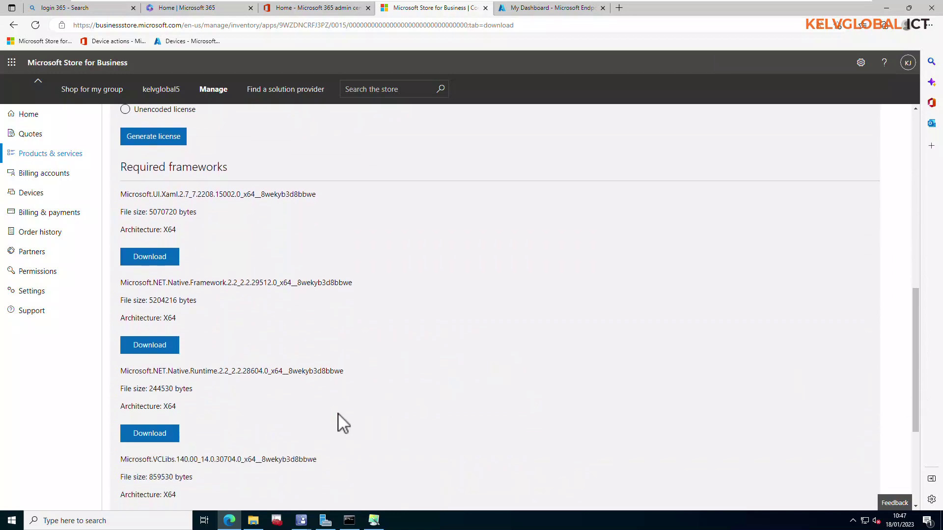
{"action": "left_click", "coordinate": [254, 522]}
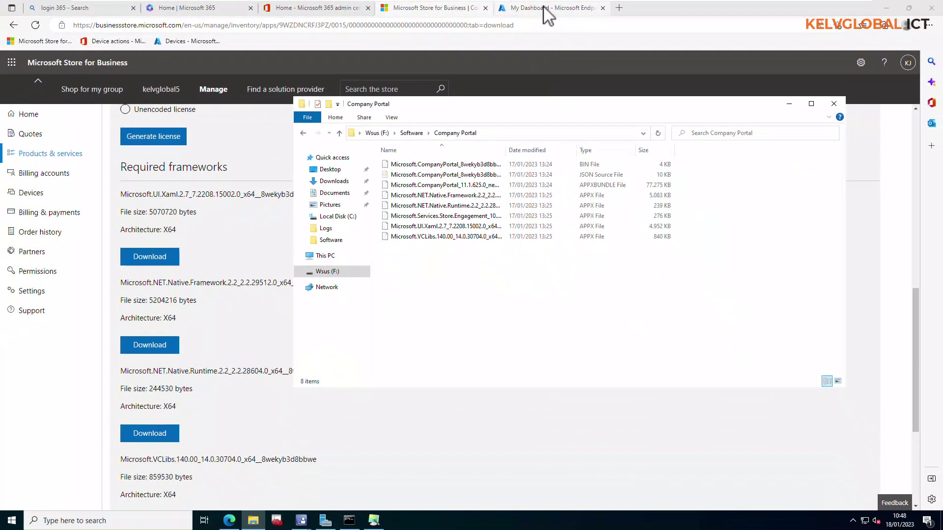
Step: Under Apps > All apps, add a new app of type Line-of-business app
{"action": "left_click", "coordinate": [592, 12]}
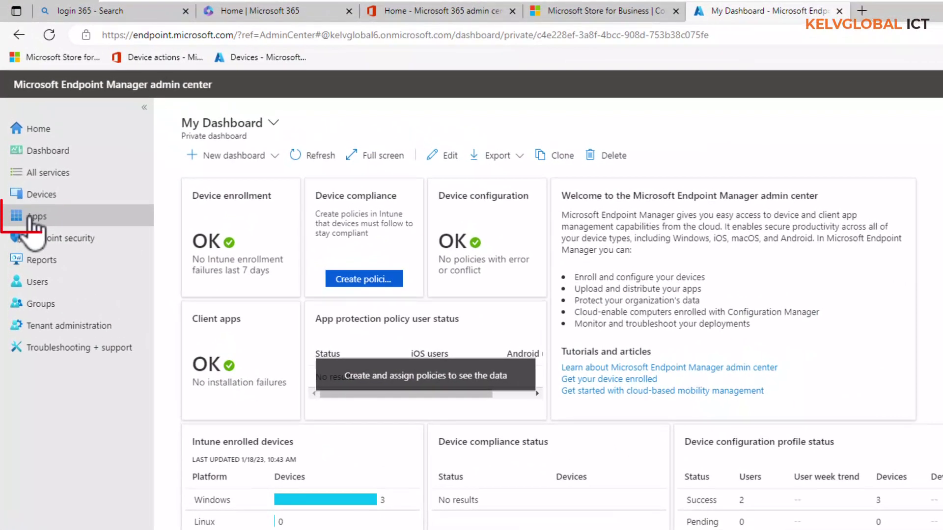
{"action": "left_click", "coordinate": [30, 217]}
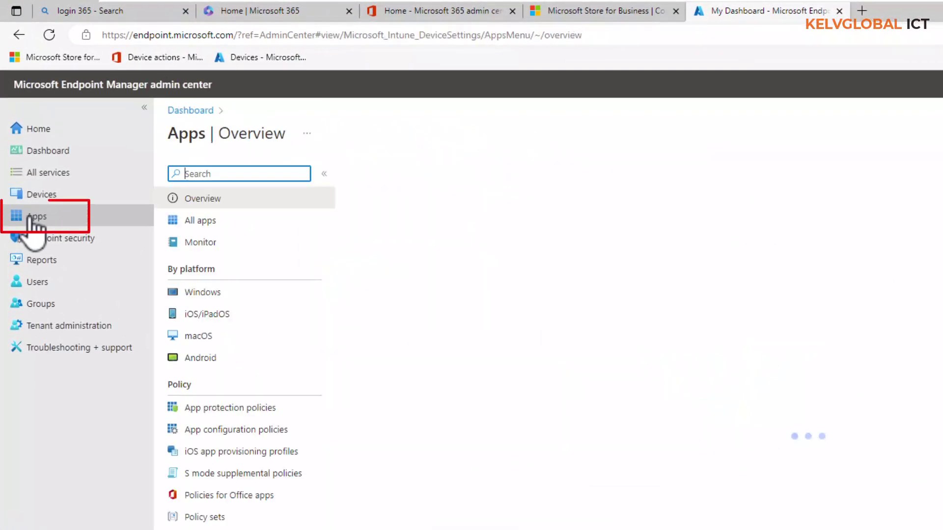
{"action": "left_click", "coordinate": [195, 221]}
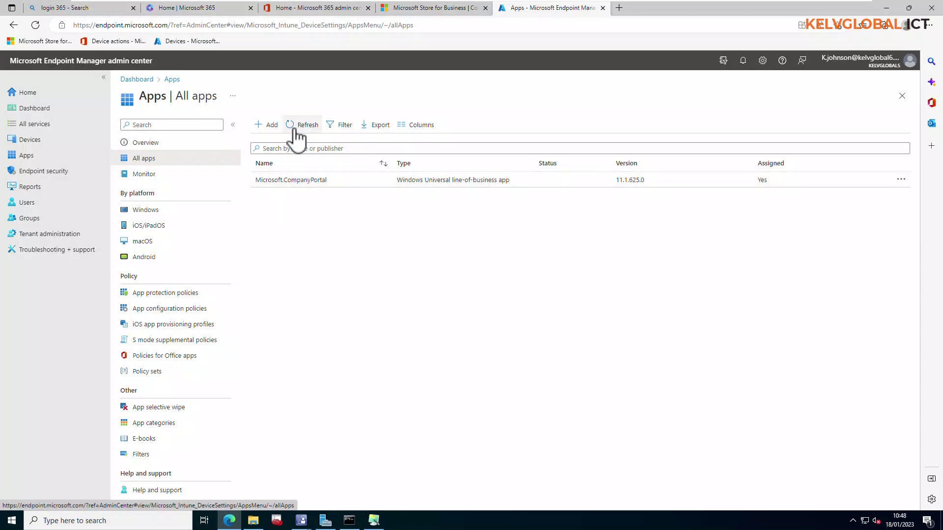
{"action": "left_click", "coordinate": [272, 126]}
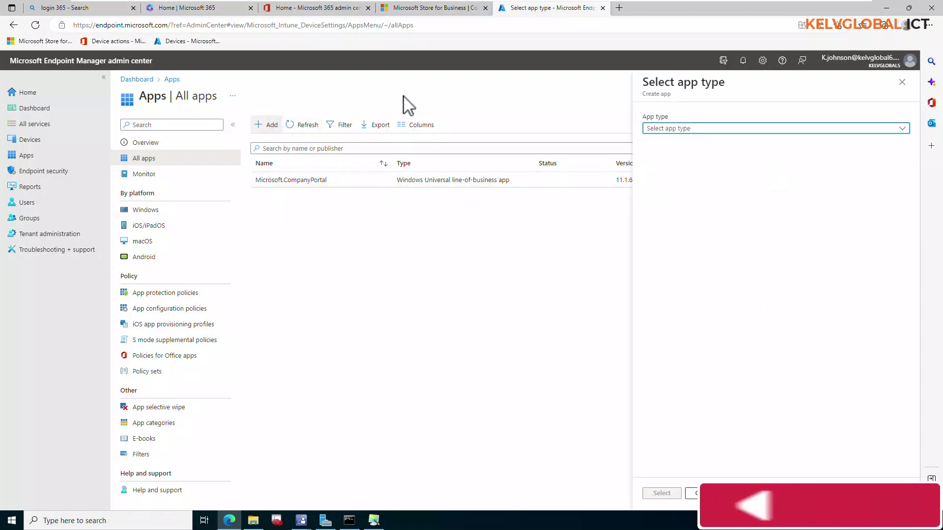
{"action": "left_click", "coordinate": [696, 130]}
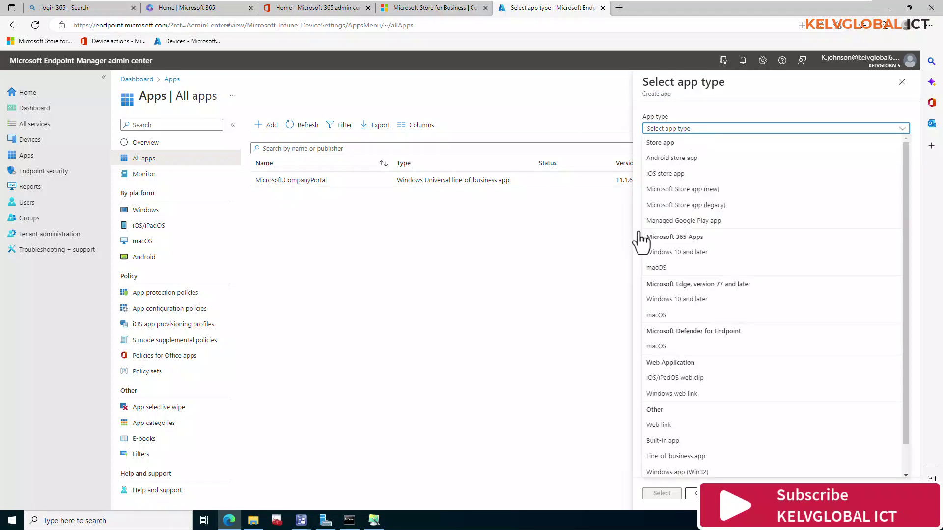
{"action": "left_click", "coordinate": [686, 456]}
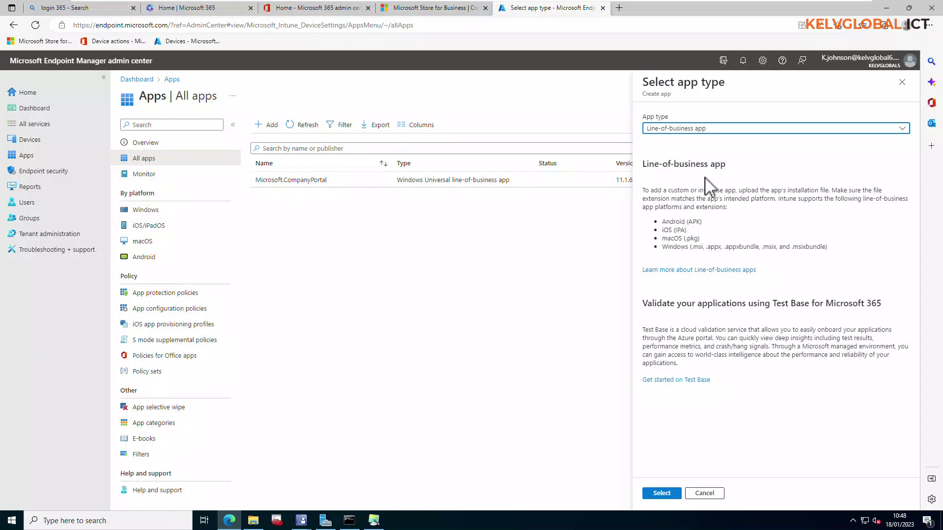
{"action": "left_click", "coordinate": [662, 493]}
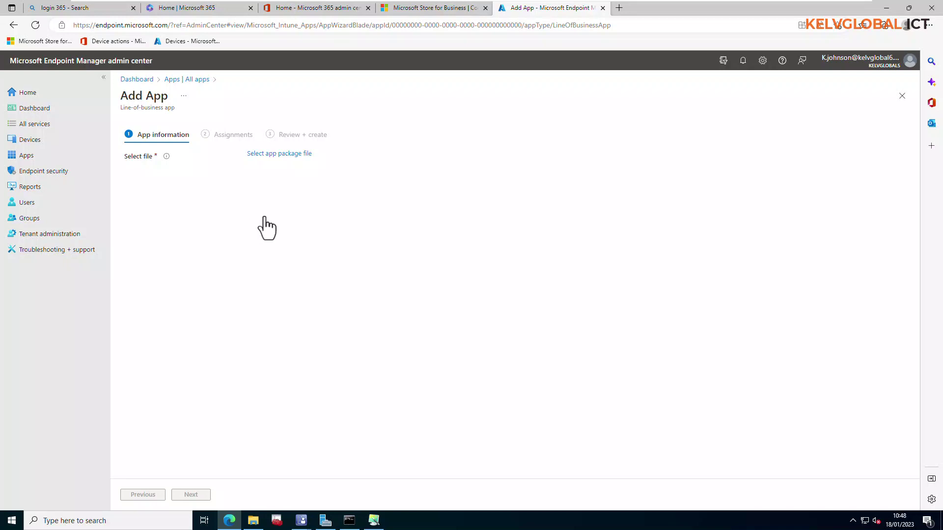
Step: Load the CompanyPortal .AppxBundle from the Company Portal folder as the package file
{"action": "left_click", "coordinate": [285, 154]}
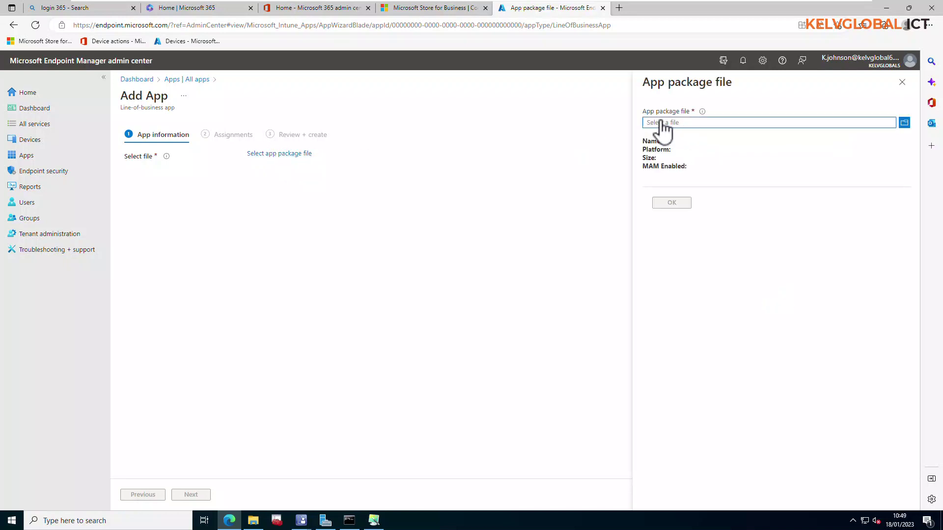
{"action": "mouse_move", "coordinate": [703, 112]}
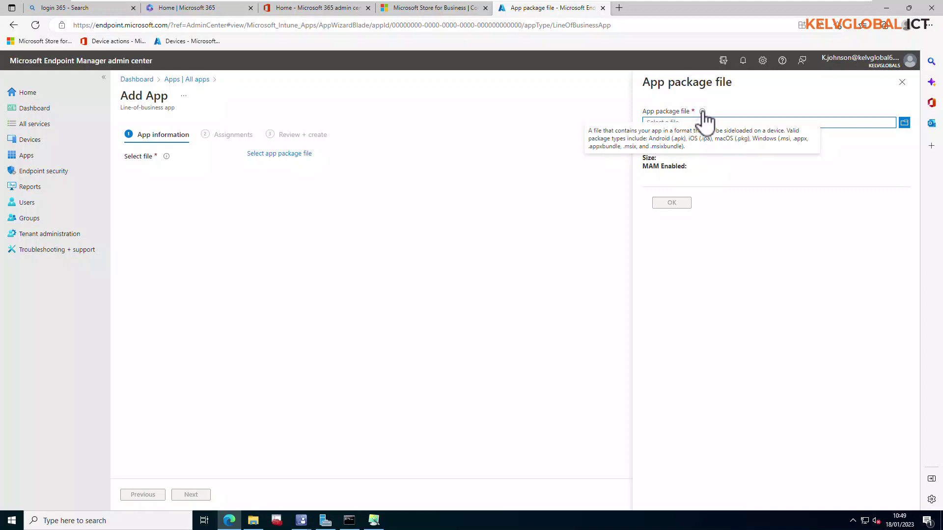
{"action": "left_click", "coordinate": [904, 124]}
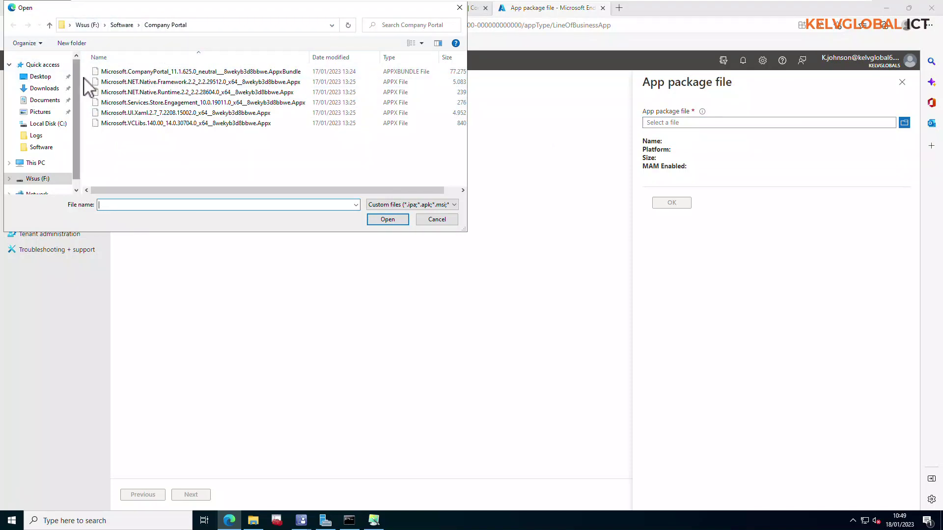
{"action": "left_click", "coordinate": [194, 71]}
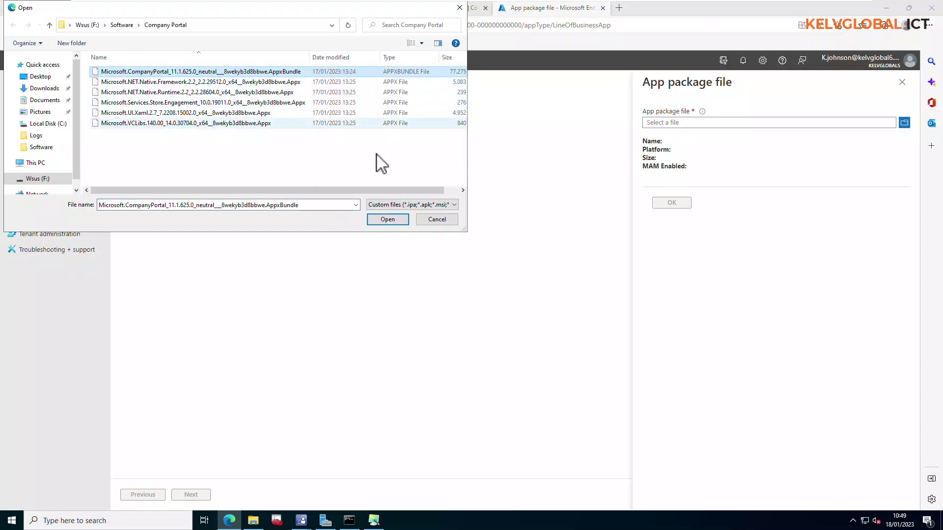
{"action": "left_click", "coordinate": [386, 222]}
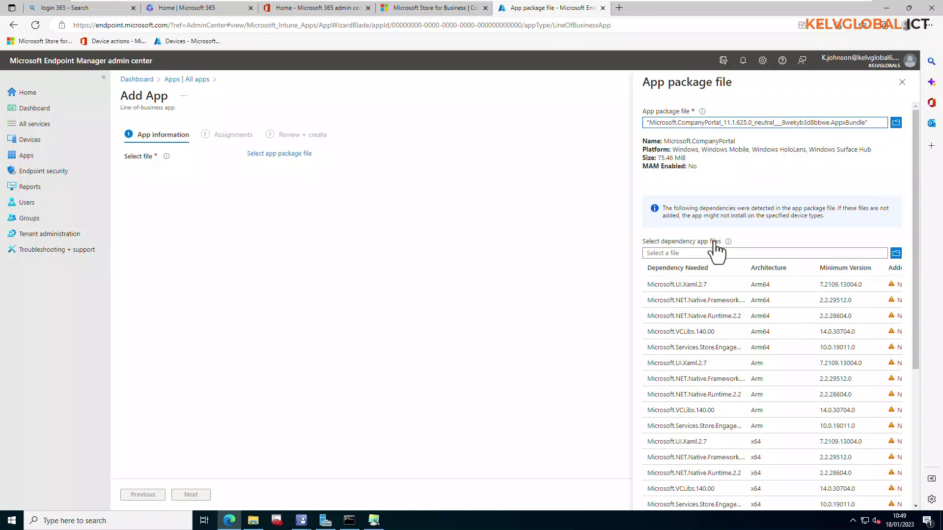
Step: Add all five dependency .Appx files and confirm the app package
{"action": "left_click", "coordinate": [896, 253]}
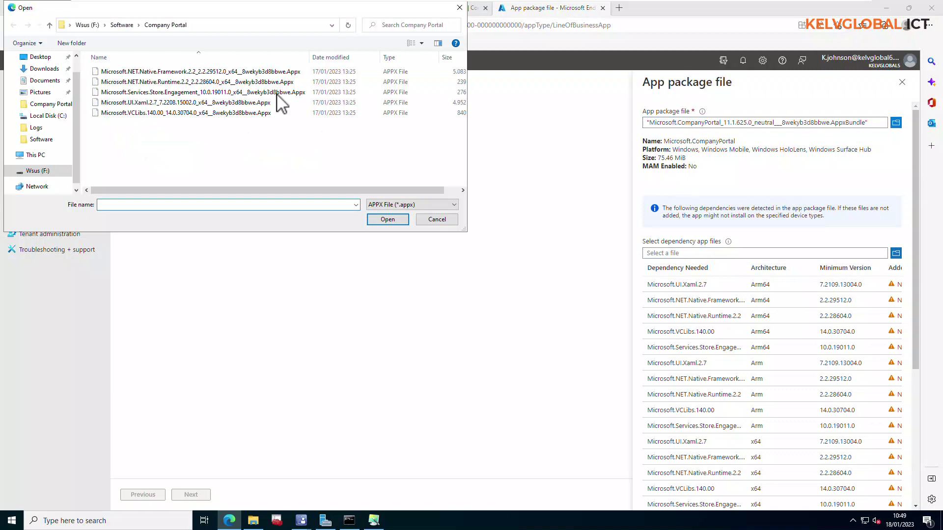
{"action": "left_click", "coordinate": [169, 73]}
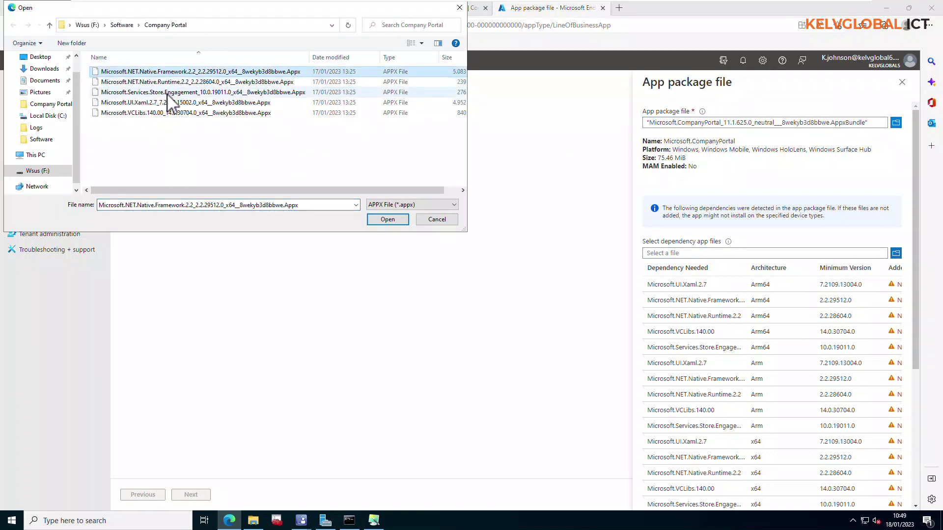
{"action": "key", "text": "ctrl+a"}
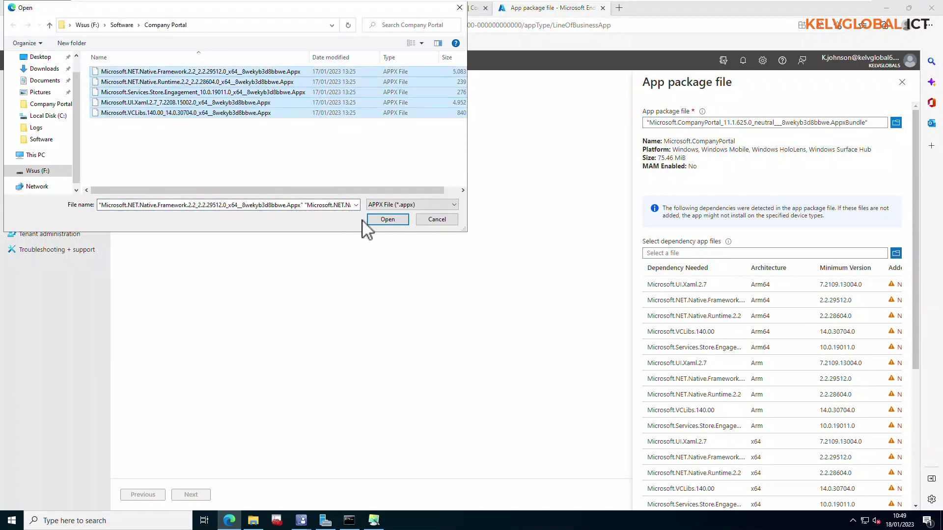
{"action": "left_click", "coordinate": [379, 220]}
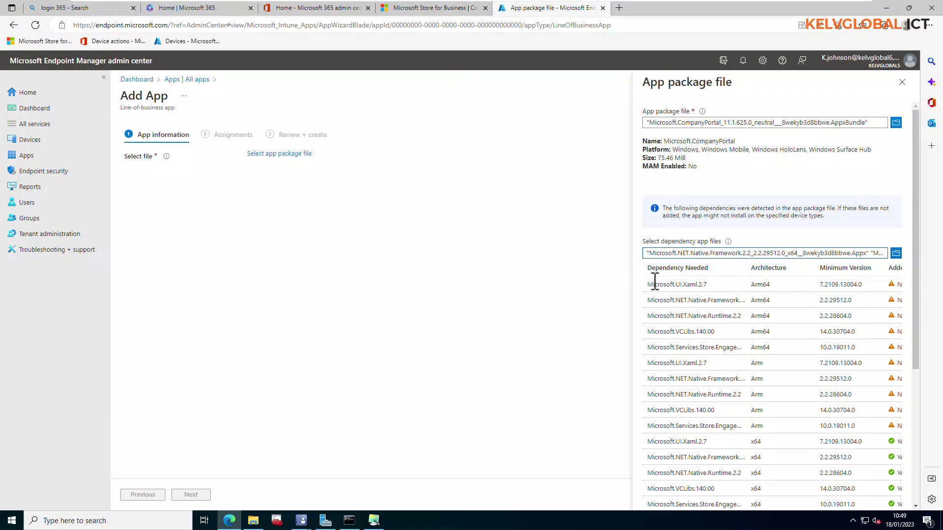
{"action": "left_click_drag", "start_coordinate": [918, 356], "coordinate": [920, 484]}
{"action": "left_click", "coordinate": [678, 486]}
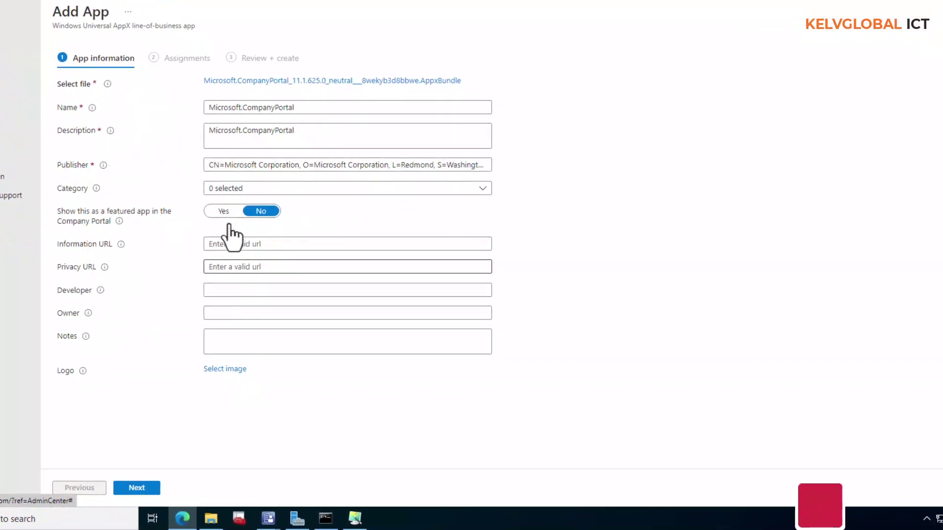
Step: Name the app Microsoft.CompanyPortal-1, give it the Computer management category, and continue
{"action": "left_click", "coordinate": [316, 107]}
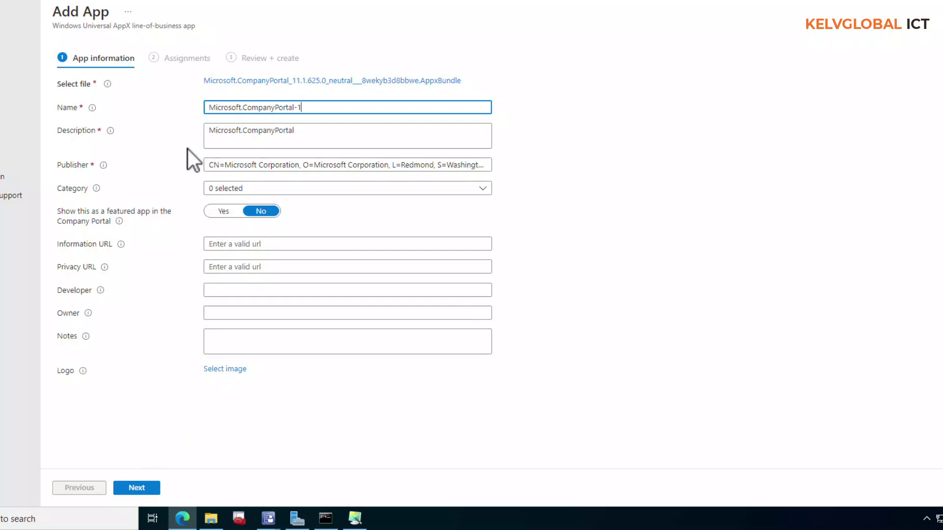
{"action": "left_click", "coordinate": [237, 191]}
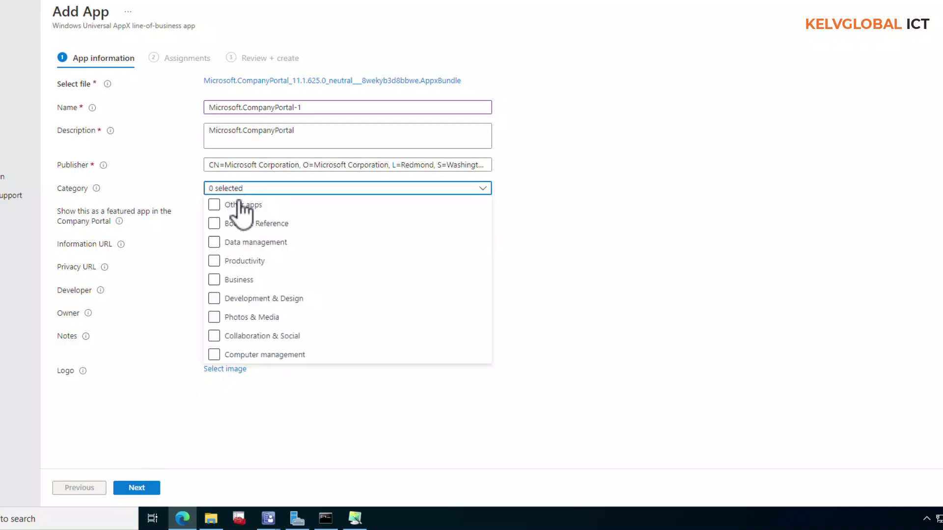
{"action": "left_click", "coordinate": [231, 357]}
{"action": "left_click", "coordinate": [216, 357]}
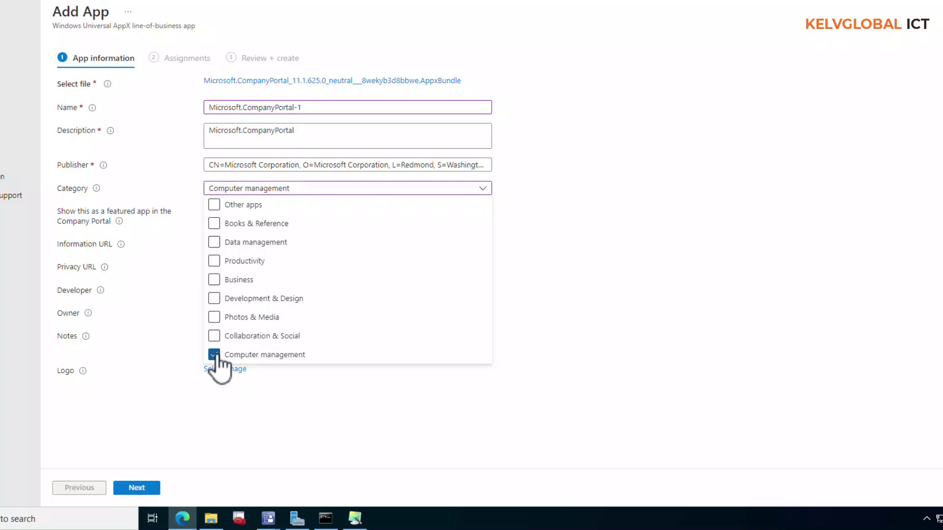
{"action": "left_click", "coordinate": [365, 421]}
{"action": "left_click", "coordinate": [145, 491]}
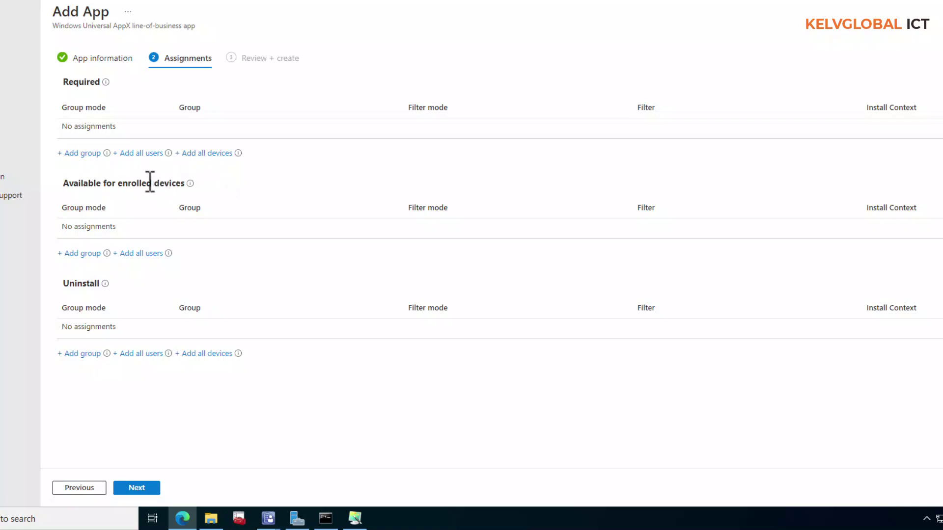
Step: Assign the app as Required to All Windows 10 and continue to Review + create
{"action": "left_click", "coordinate": [83, 154]}
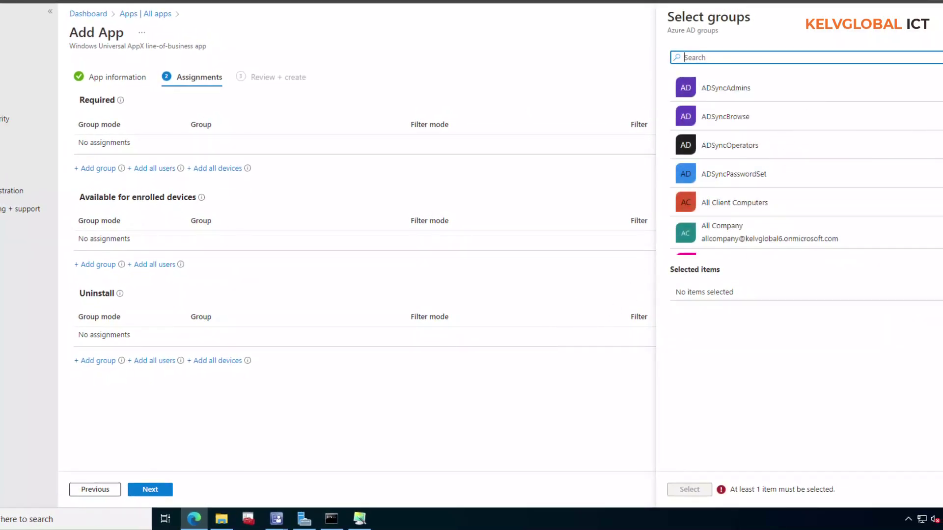
{"action": "scroll", "coordinate": [805, 164], "scroll_direction": "down", "scroll_amount": 5}
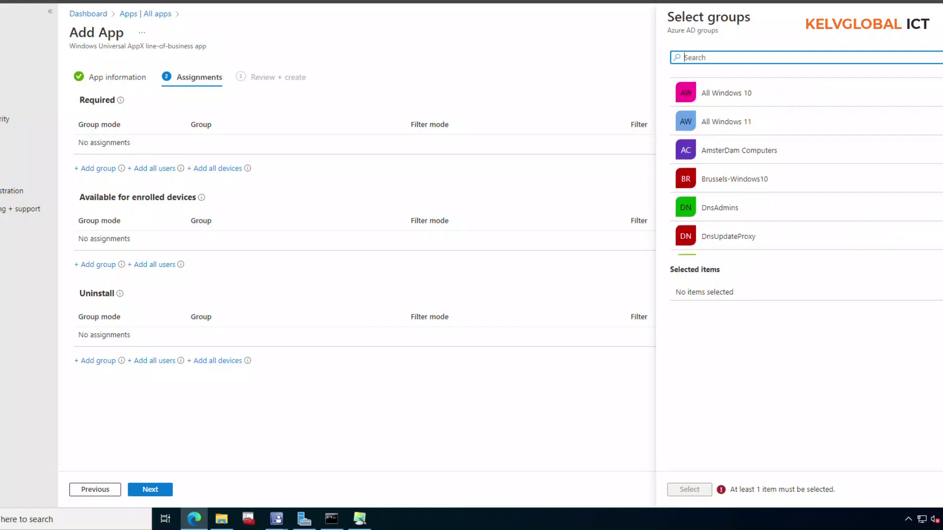
{"action": "scroll", "coordinate": [805, 165], "scroll_direction": "down", "scroll_amount": 2}
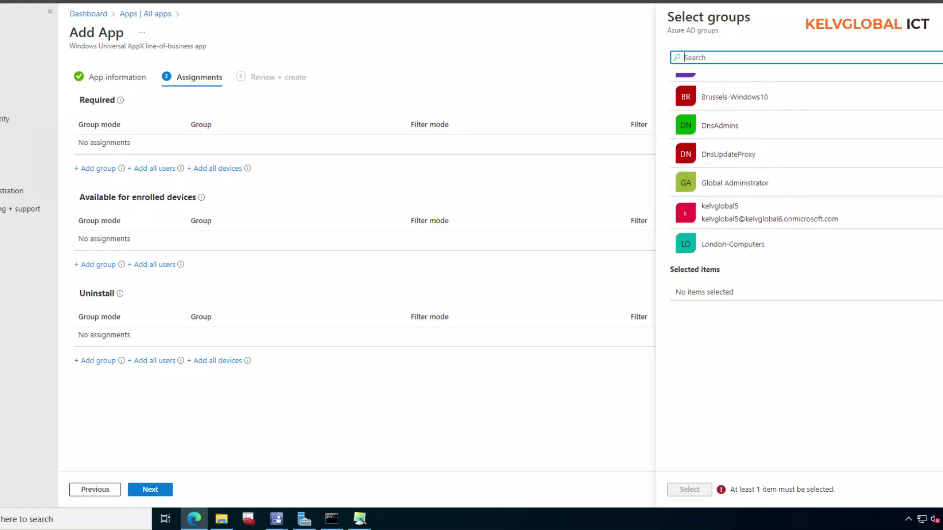
{"action": "scroll", "coordinate": [805, 164], "scroll_direction": "up", "scroll_amount": 3}
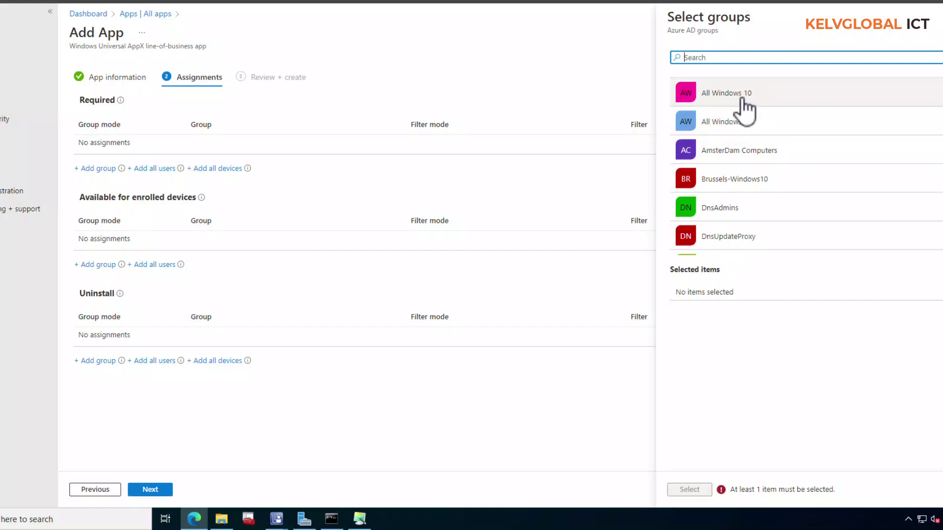
{"action": "left_click", "coordinate": [743, 98]}
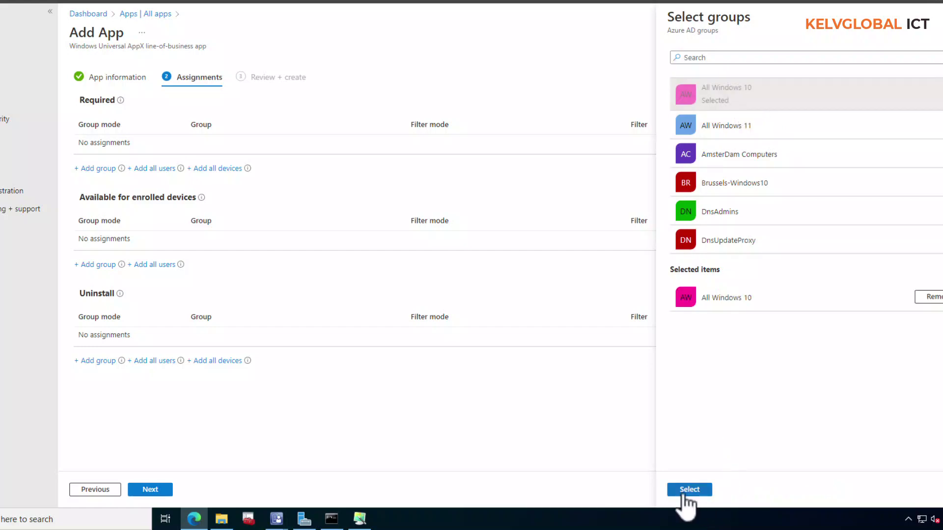
{"action": "left_click", "coordinate": [684, 495]}
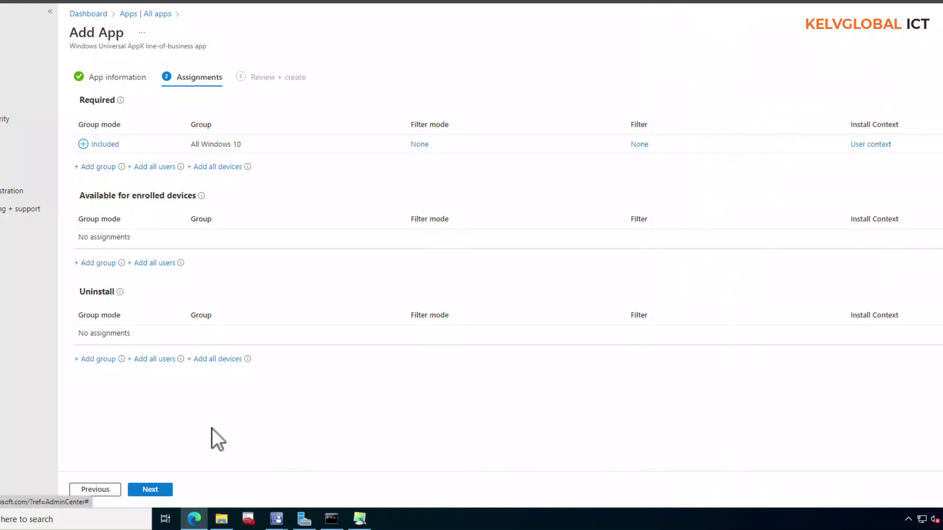
{"action": "left_click", "coordinate": [149, 491]}
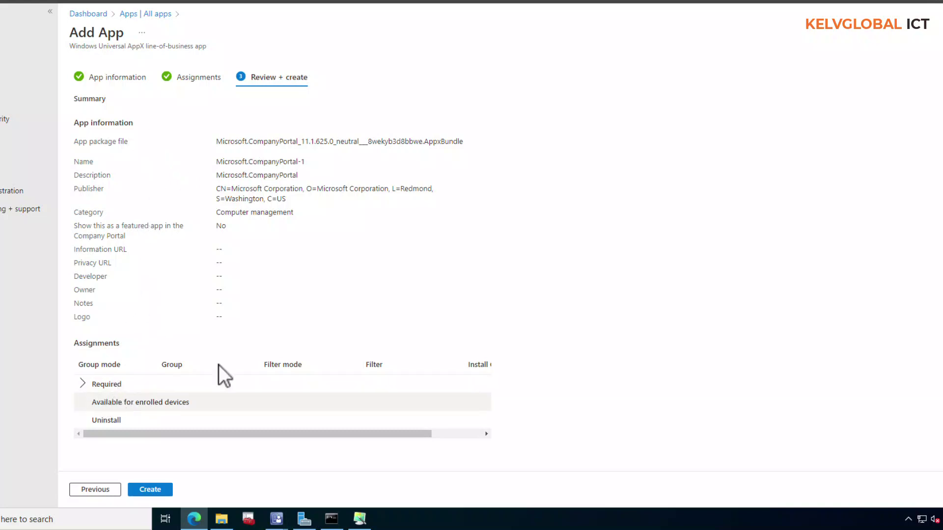
Step: Check the Required assignment and create the Microsoft.CompanyPortal-1 app
{"action": "left_click", "coordinate": [84, 385]}
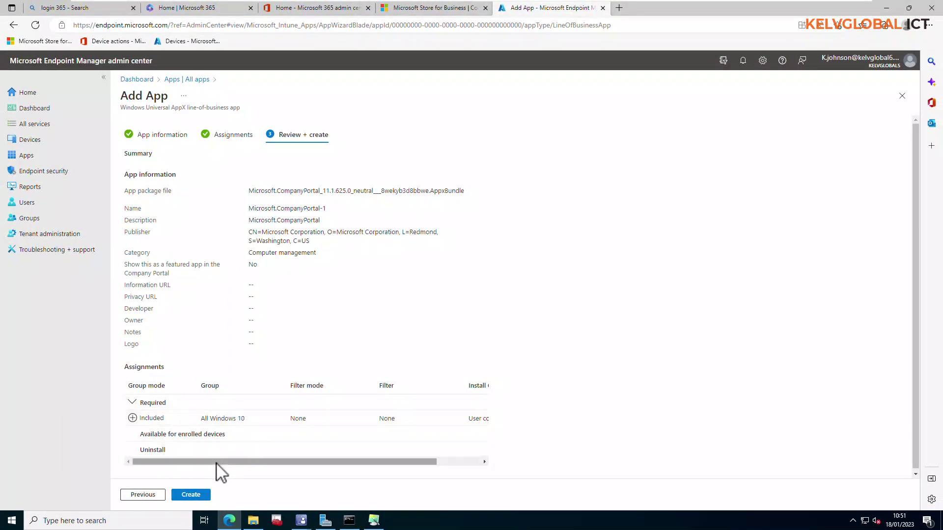
{"action": "left_click", "coordinate": [191, 495]}
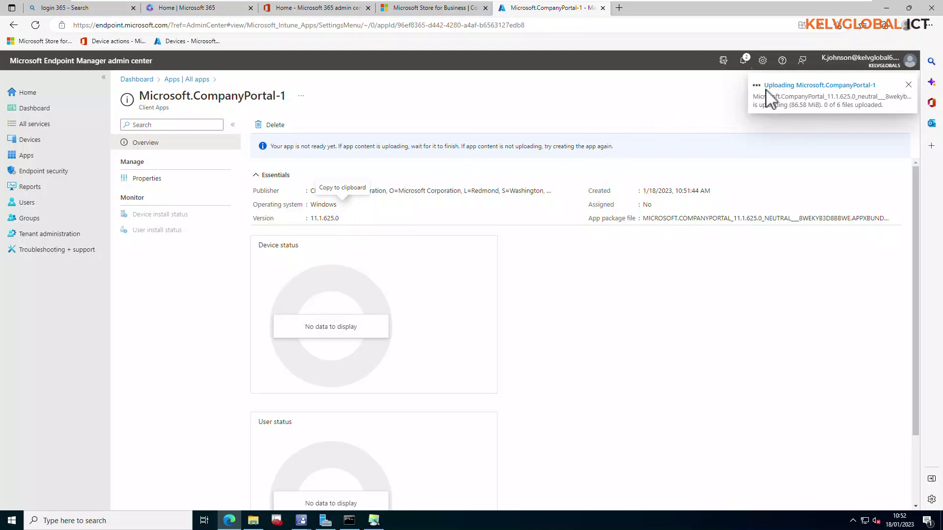
Step: Find W10E-01 under All devices and confirm a Sync with Intune
{"action": "left_click", "coordinate": [29, 141]}
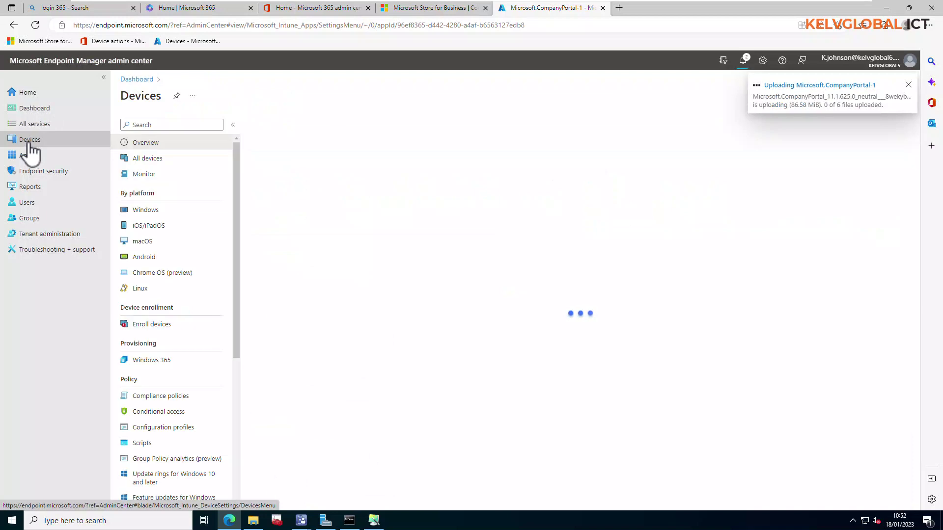
{"action": "left_click", "coordinate": [157, 159]}
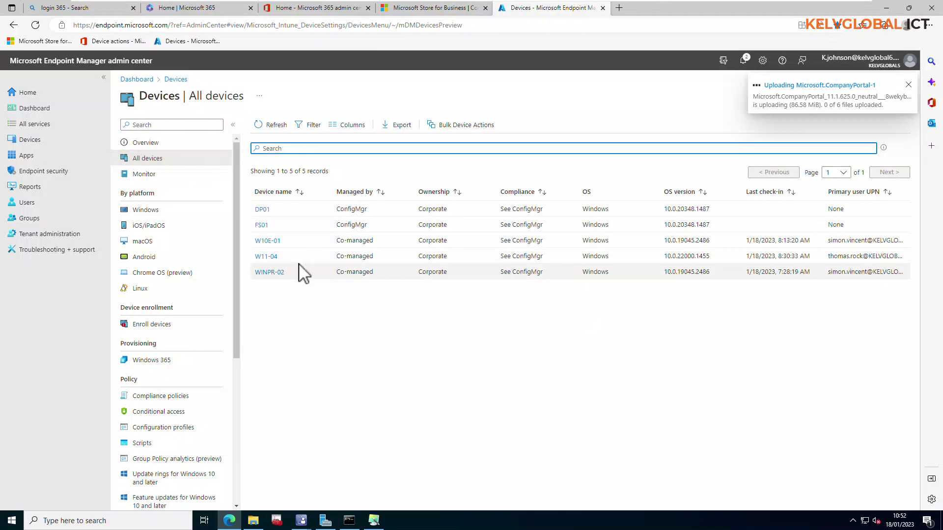
{"action": "left_click", "coordinate": [265, 240]}
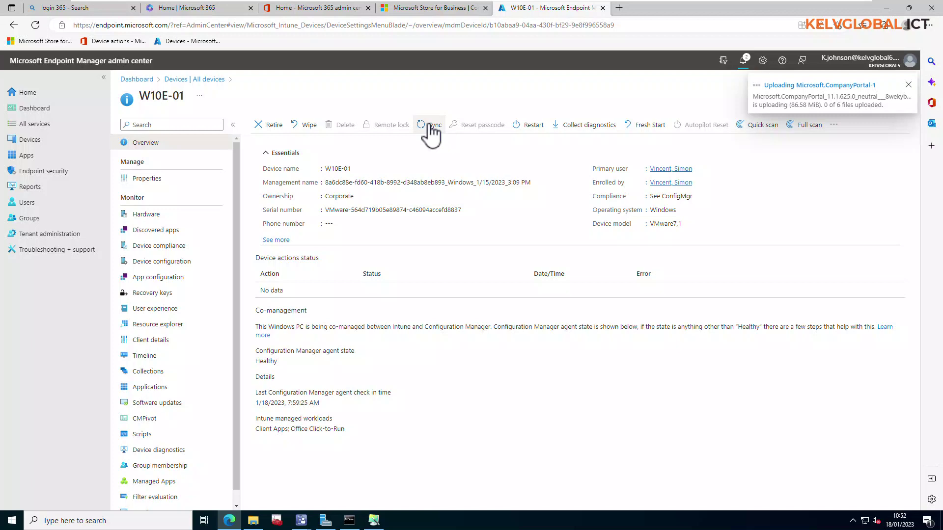
{"action": "left_click", "coordinate": [431, 127]}
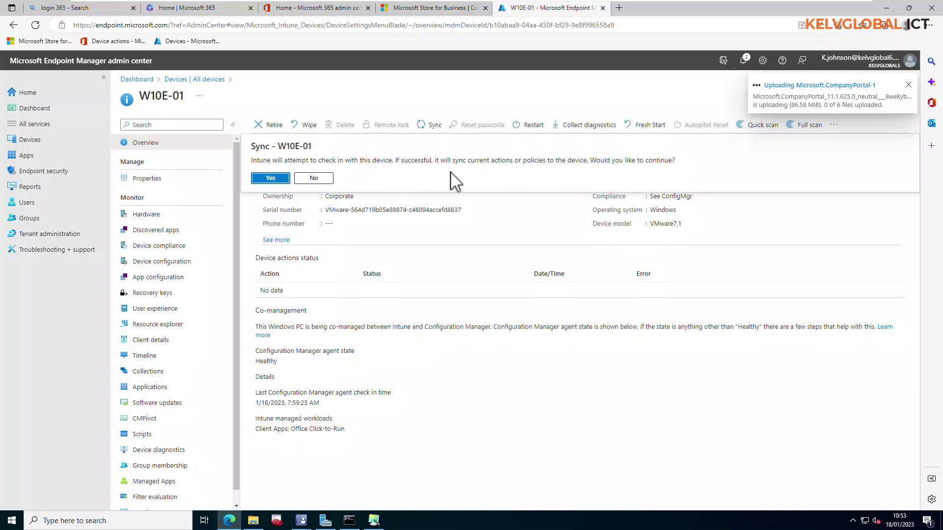
{"action": "left_click", "coordinate": [271, 178]}
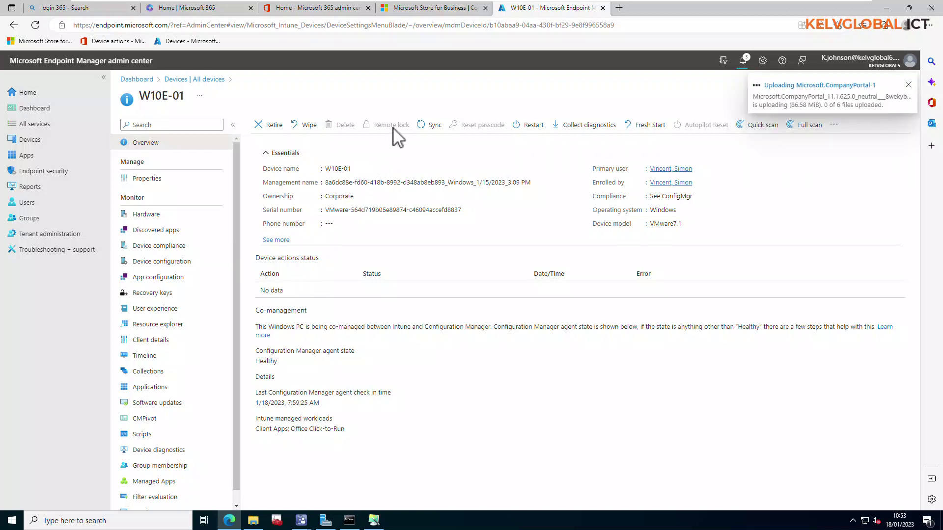
Step: Check the WIN10PR-02 and W11-04 Start menus for Company Portal under Recently added
{"action": "mouse_move", "coordinate": [505, 6]}
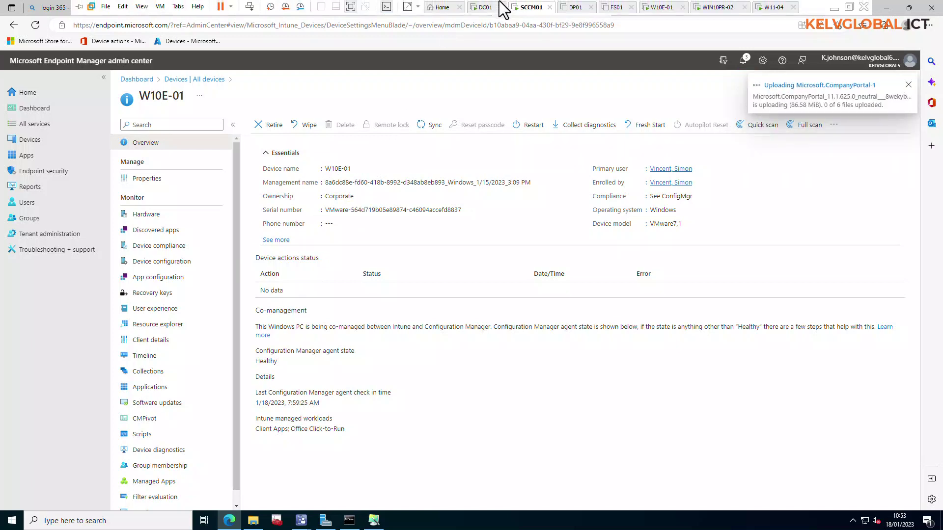
{"action": "left_click", "coordinate": [773, 8]}
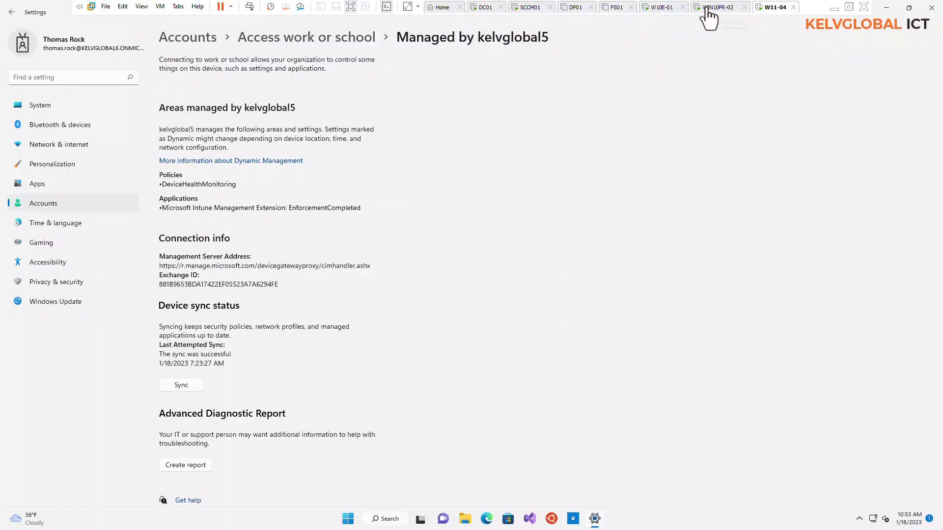
{"action": "left_click", "coordinate": [707, 8]}
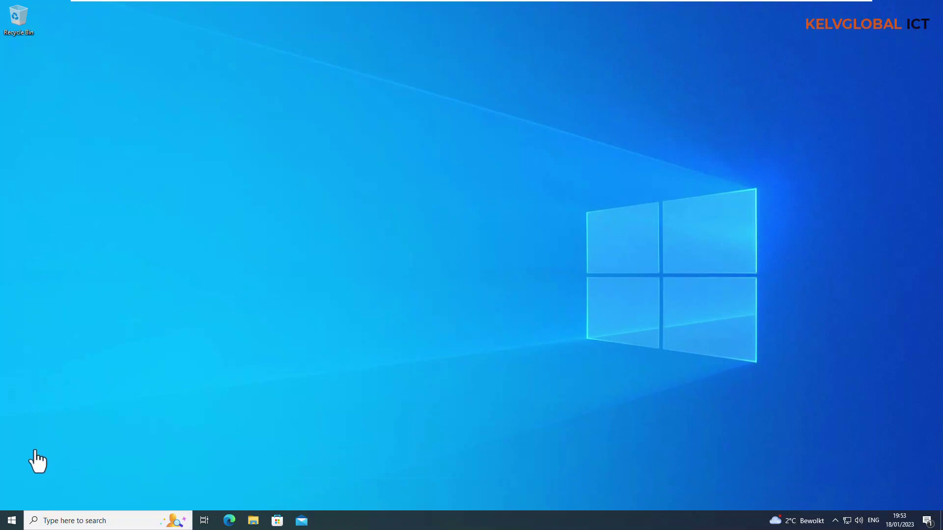
{"action": "left_click", "coordinate": [11, 521]}
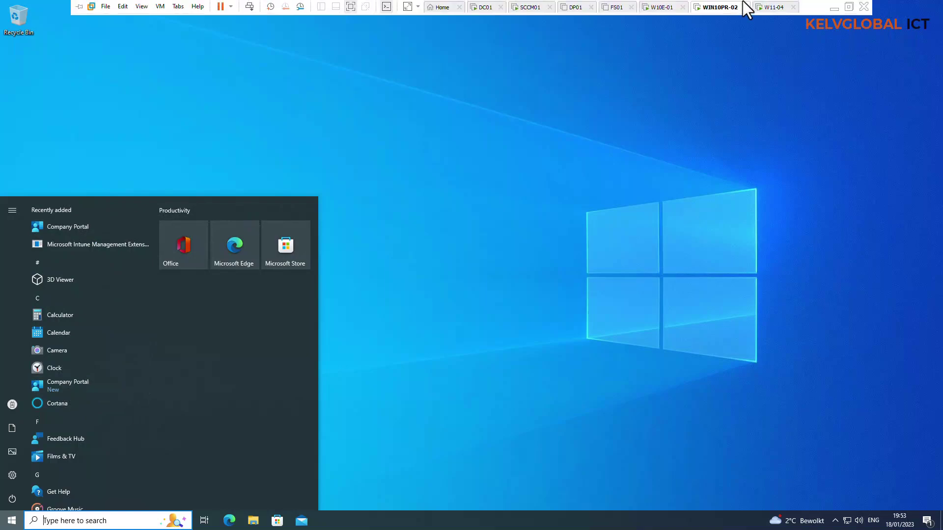
{"action": "left_click", "coordinate": [768, 6]}
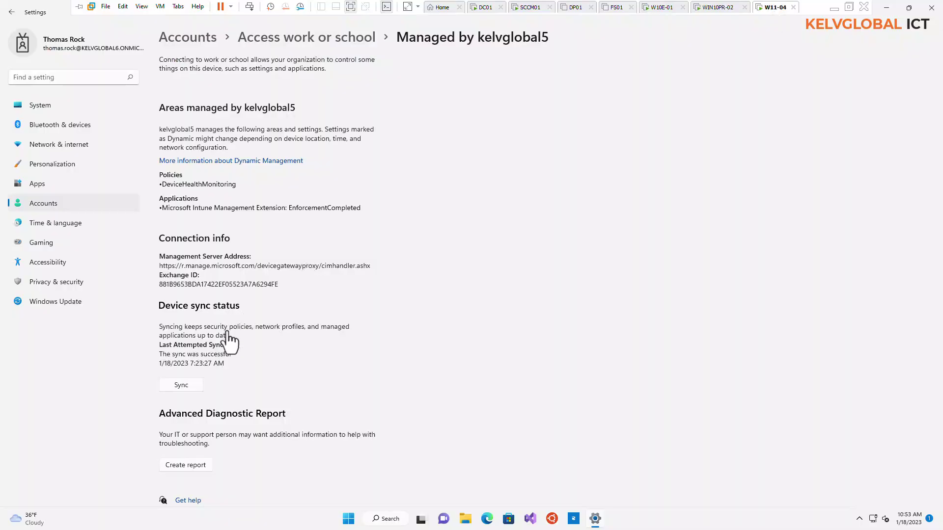
{"action": "left_click", "coordinate": [351, 517]}
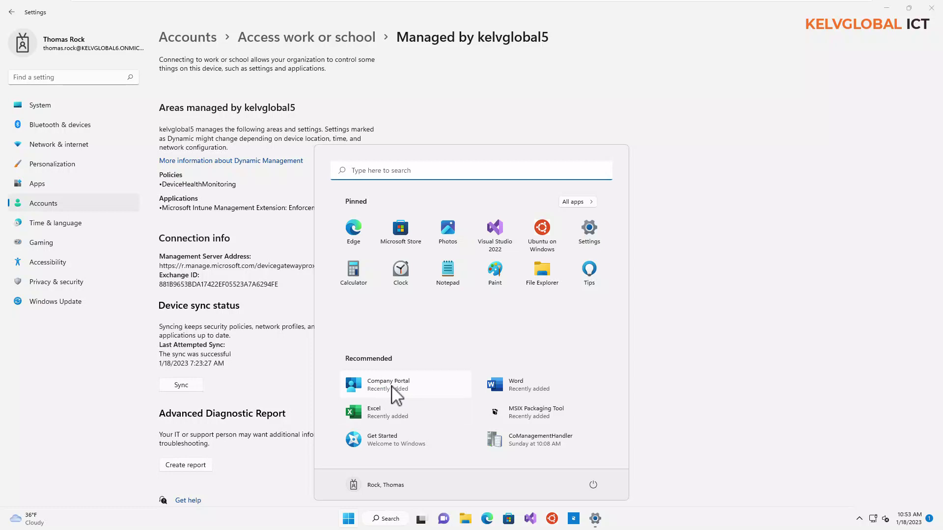
{"action": "mouse_move", "coordinate": [541, 9]}
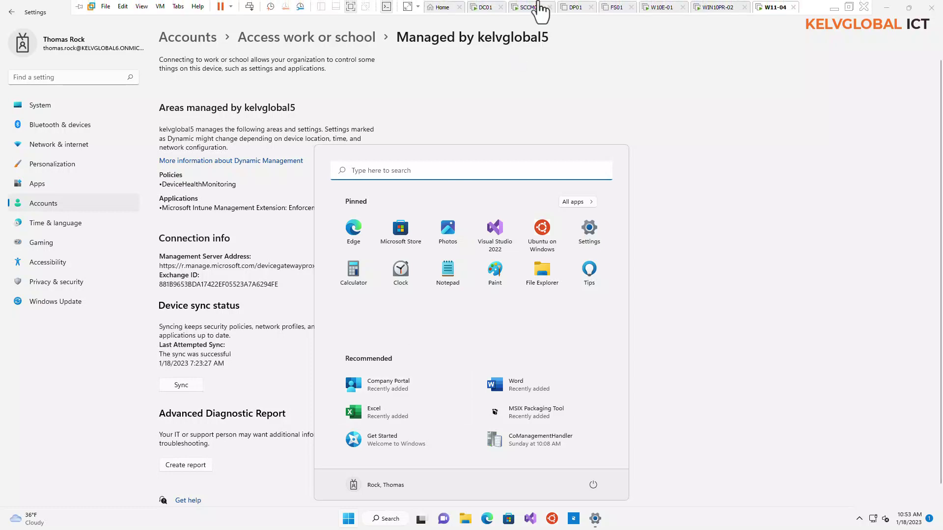
{"action": "left_click", "coordinate": [710, 9]}
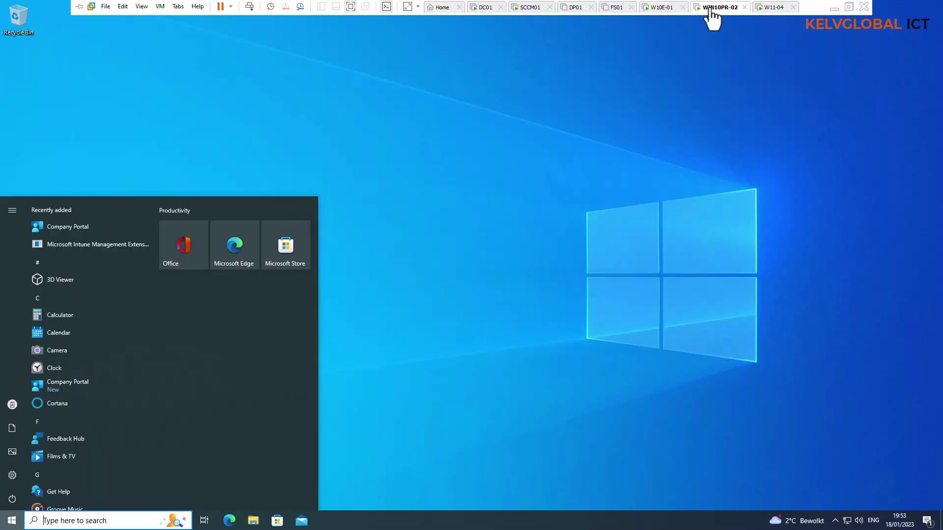
Step: View the KELVGLOBAL AD work account's management info on WIN10PR-02 and start a sync
{"action": "left_click", "coordinate": [13, 475]}
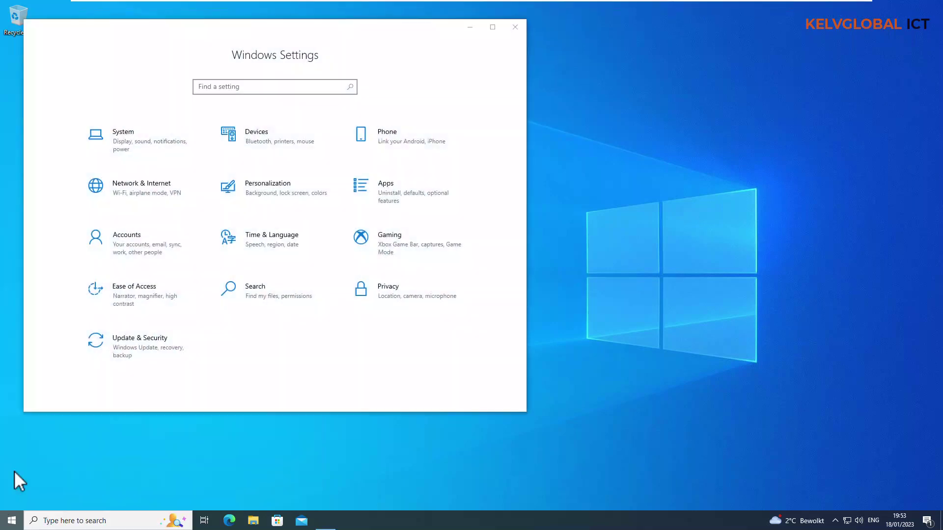
{"action": "left_click", "coordinate": [152, 254]}
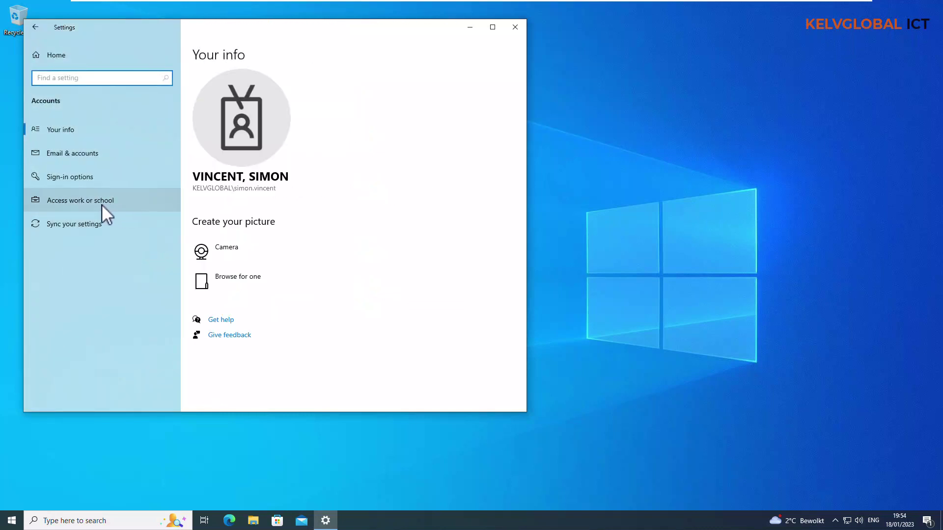
{"action": "left_click", "coordinate": [86, 202]}
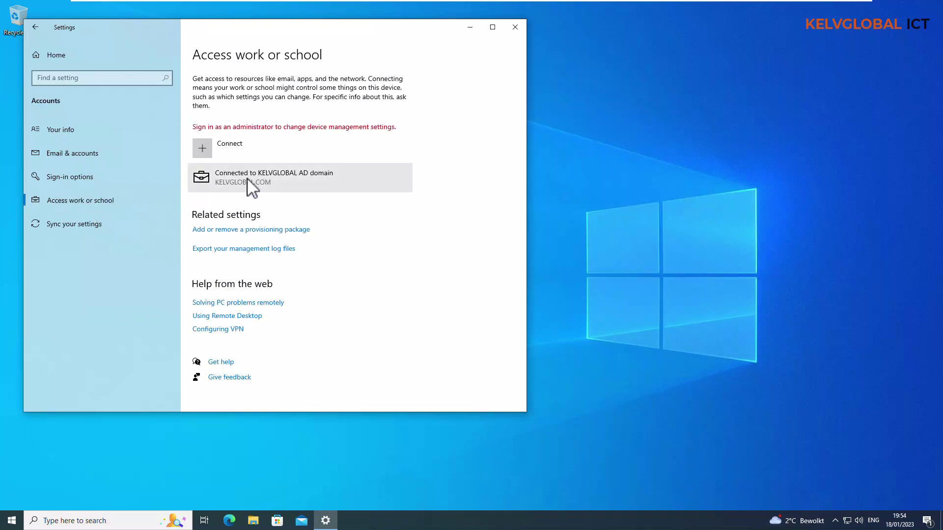
{"action": "left_click", "coordinate": [290, 176]}
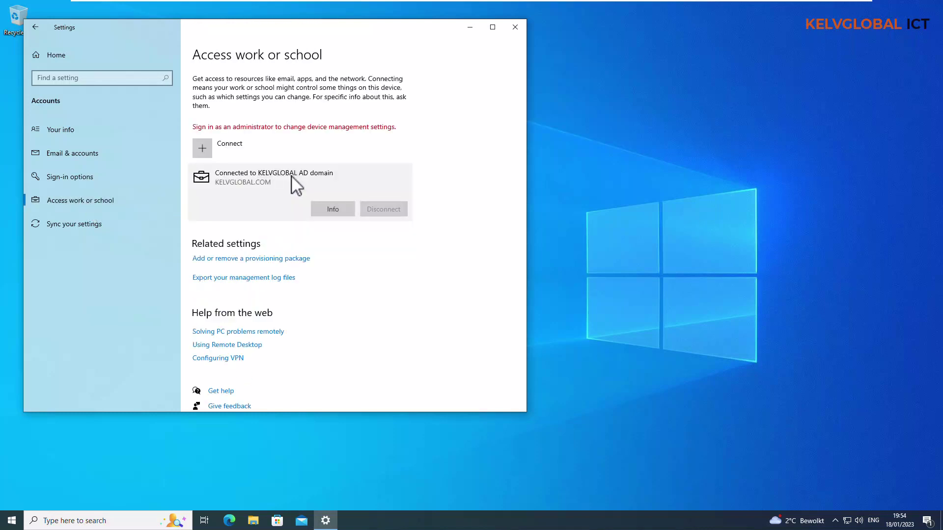
{"action": "left_click", "coordinate": [333, 209]}
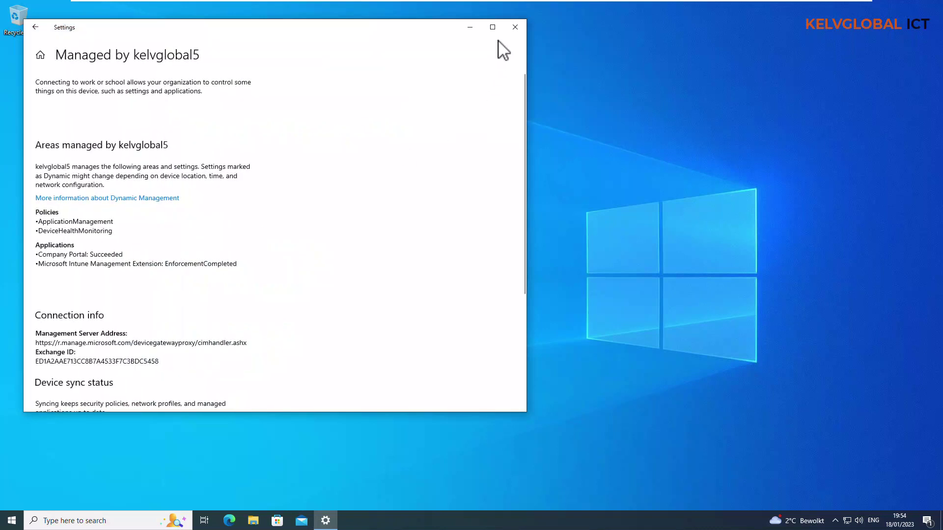
{"action": "left_click", "coordinate": [492, 27]}
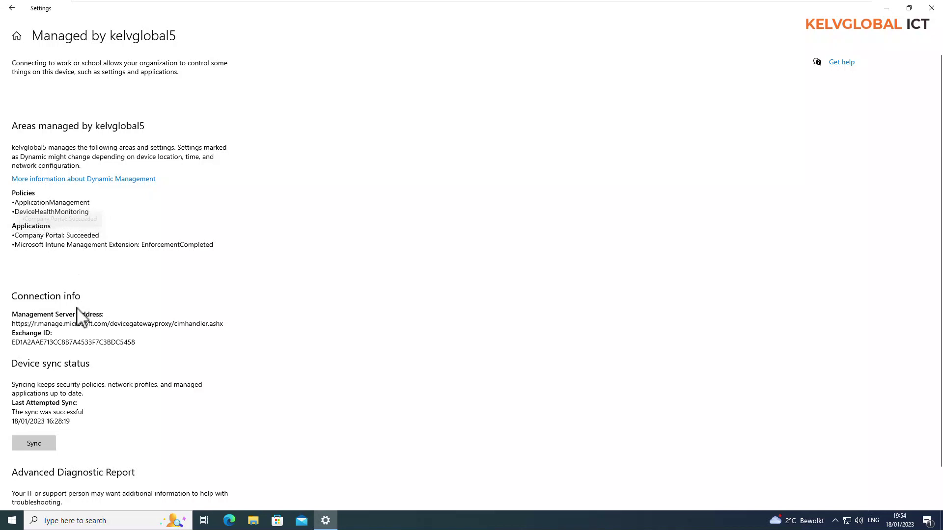
{"action": "left_click", "coordinate": [33, 442]}
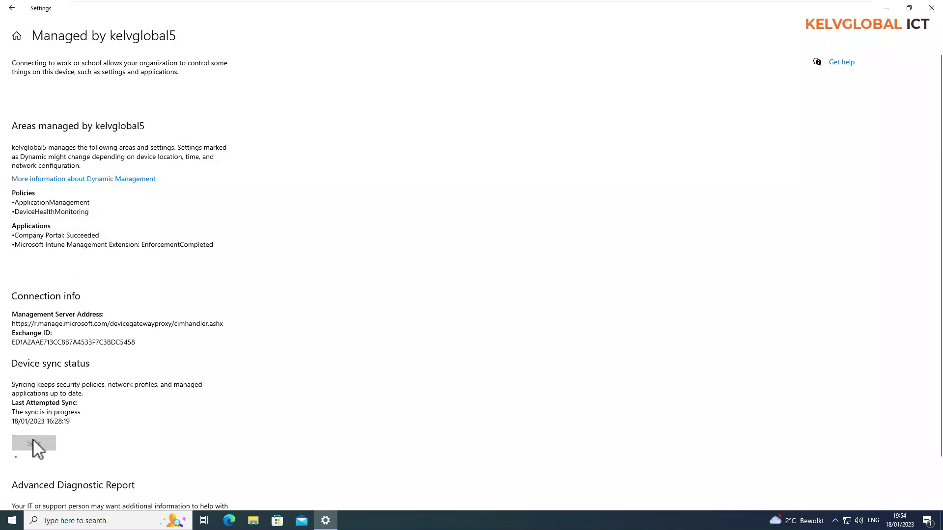